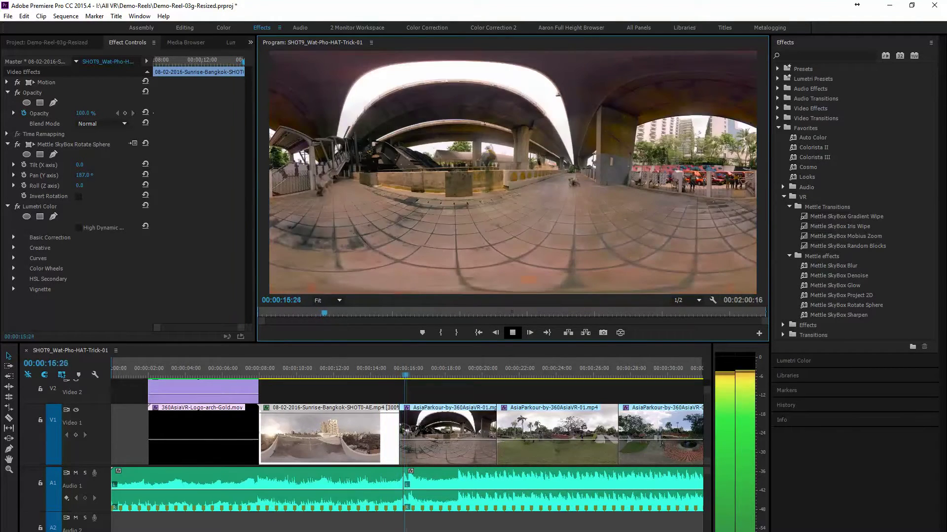
- Apply the Mettle SkyBox Iris Wipe transition to the cut between the Sunrise-Bangkok clip and the first AsiaParkour clip
key("space")
left_click(388, 369)
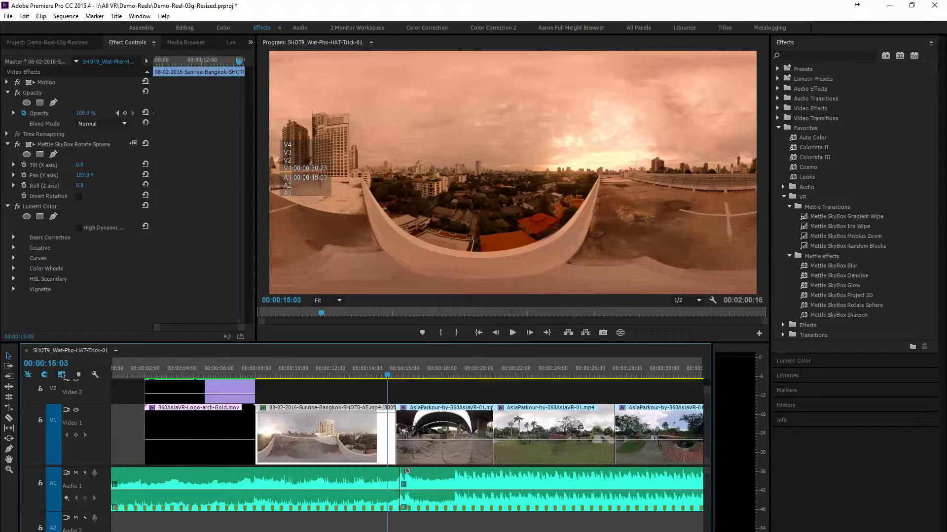
left_click_drag(840, 226, 400, 430)
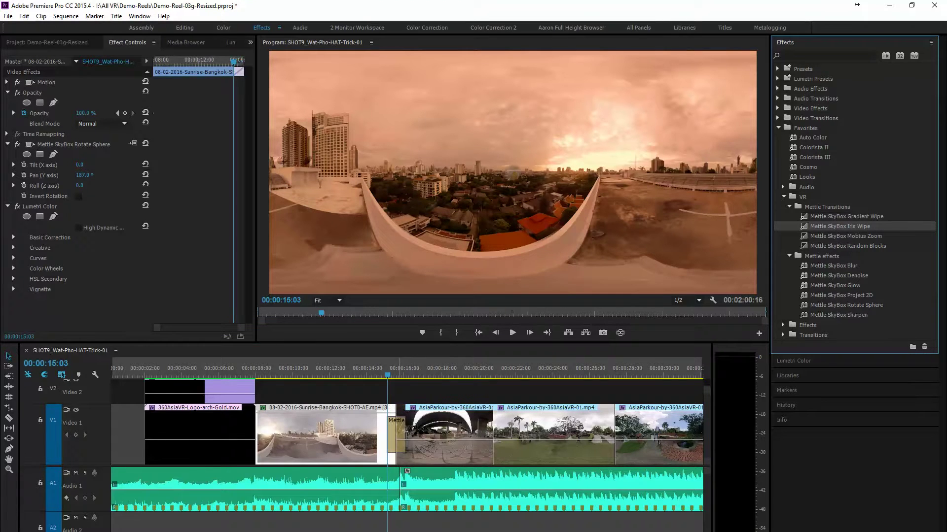
- Turn on Show Actual Sources for the iris wipe and set its Feather Width to 0.32 while viewing the middle of the transition
left_click(394, 433)
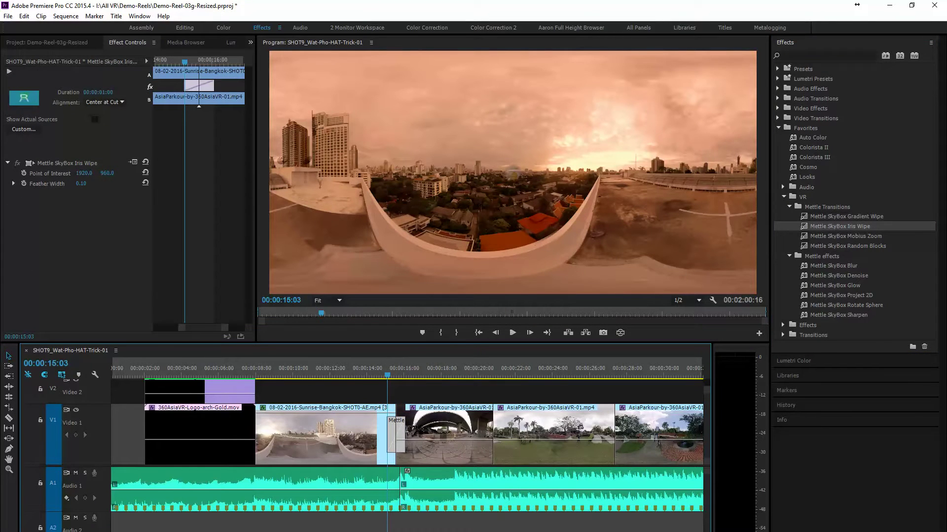
left_click(8, 71)
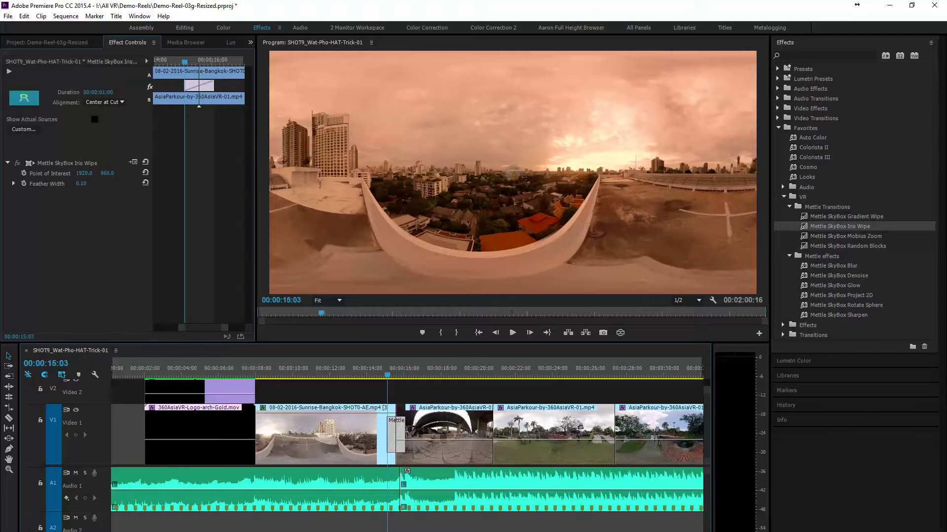
left_click(95, 120)
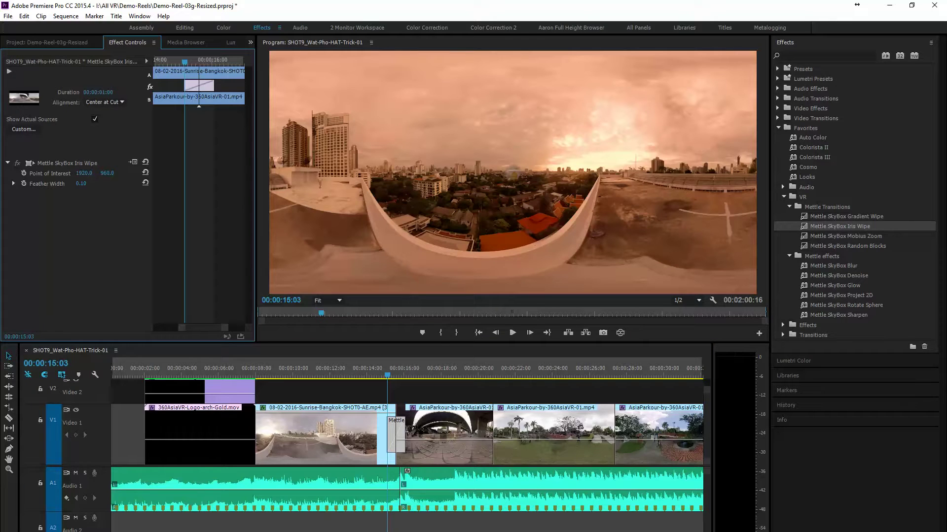
key("Down")
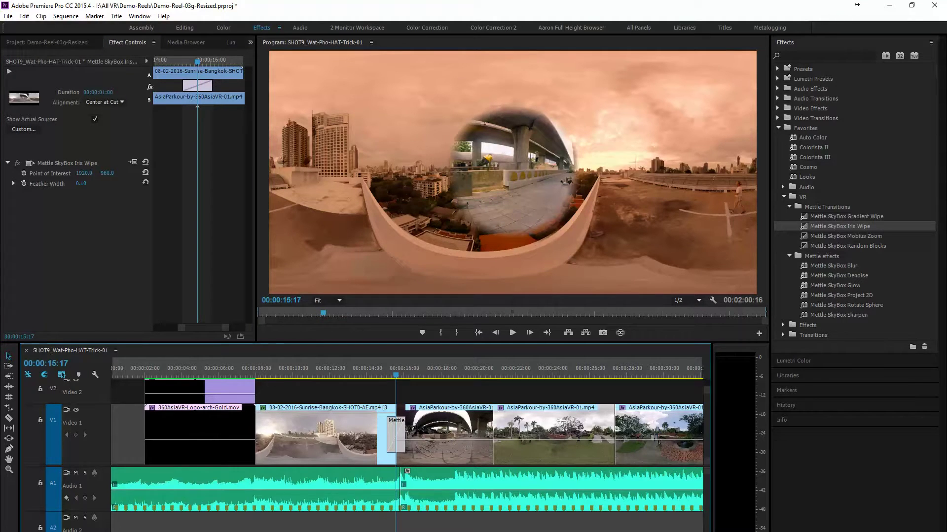
left_click(13, 183)
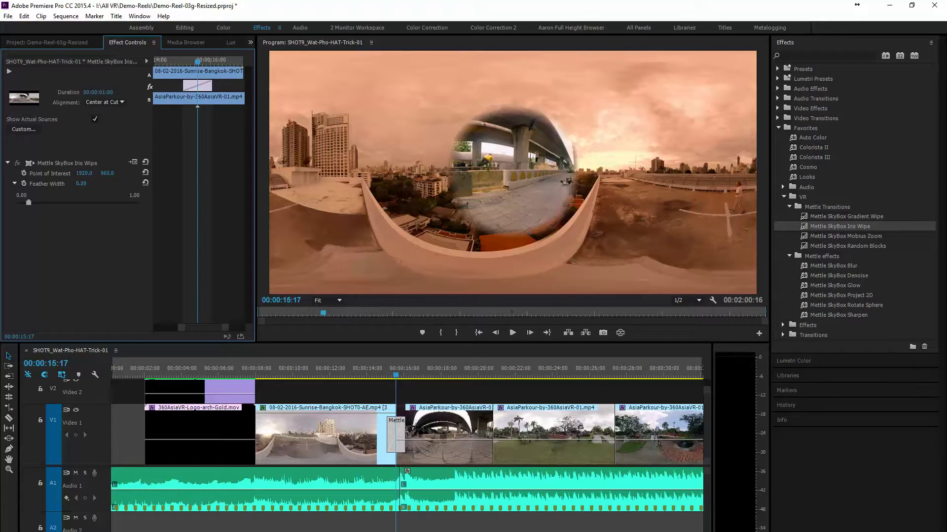
left_click_drag(29, 203, 55, 202)
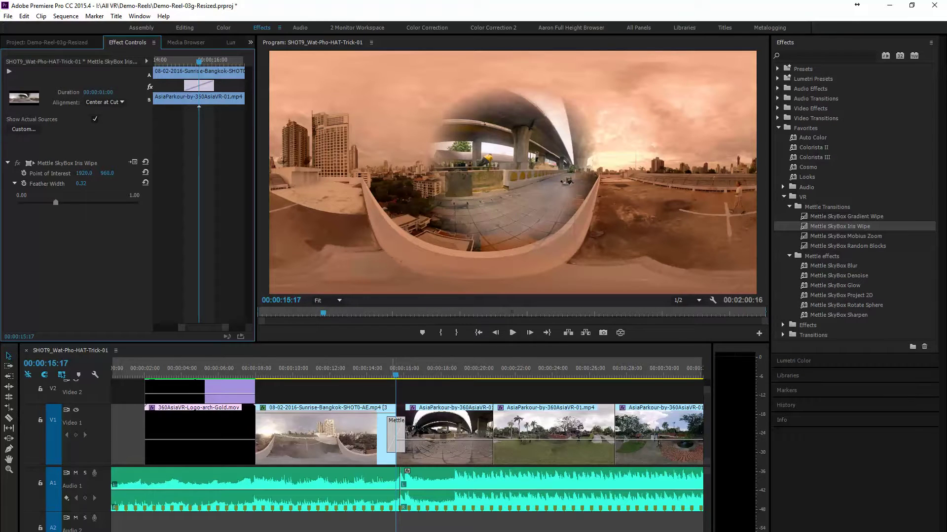
- Play back the iris wipe between the Sunrise-Bangkok and AsiaParkour clips from just before the transition
left_click(345, 434)
left_click_drag(396, 370, 382, 370)
left_click(512, 333)
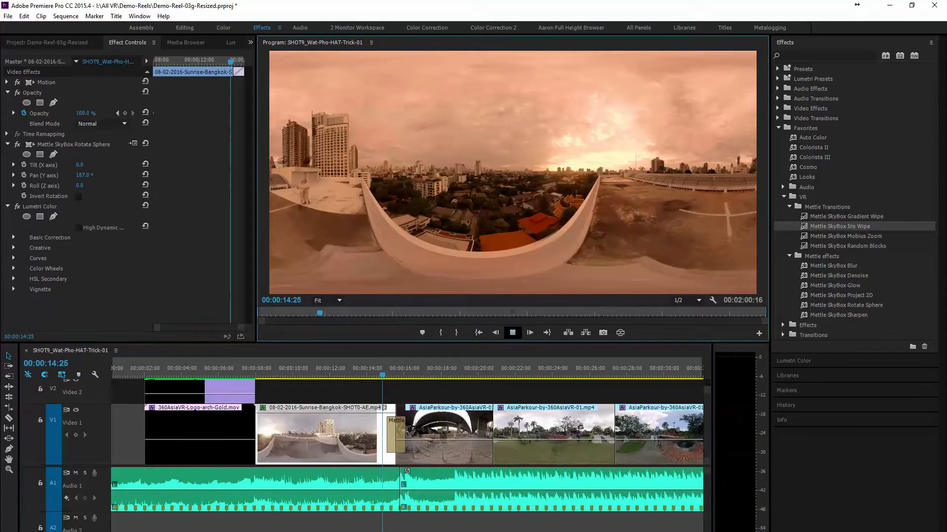
key("space")
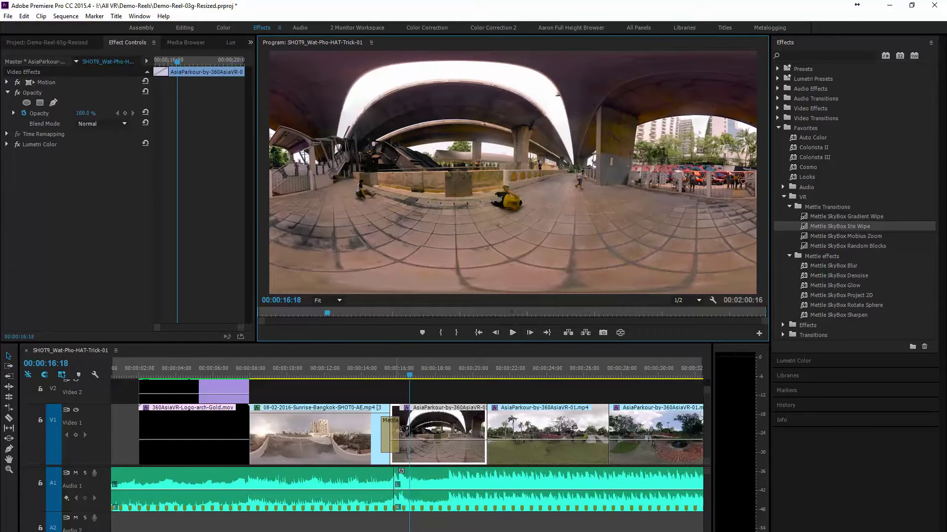
left_click_drag(396, 369, 375, 369)
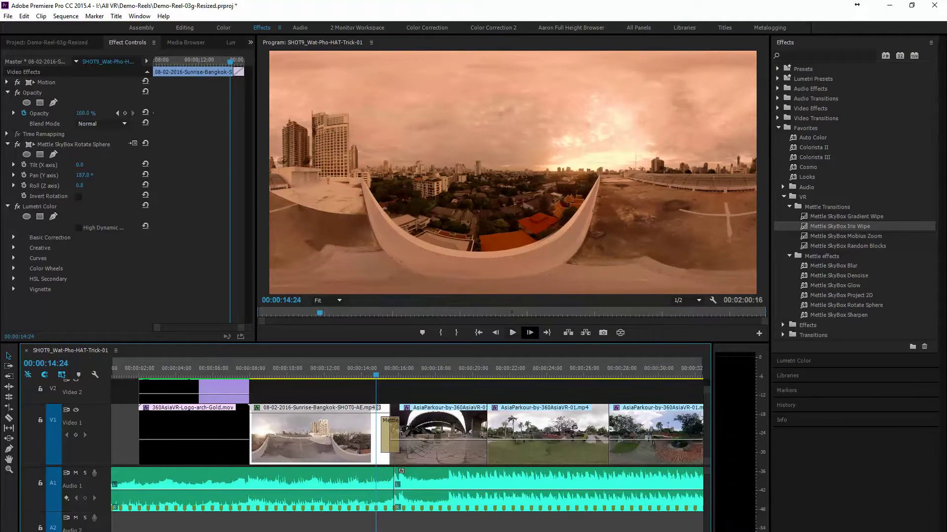
key("space")
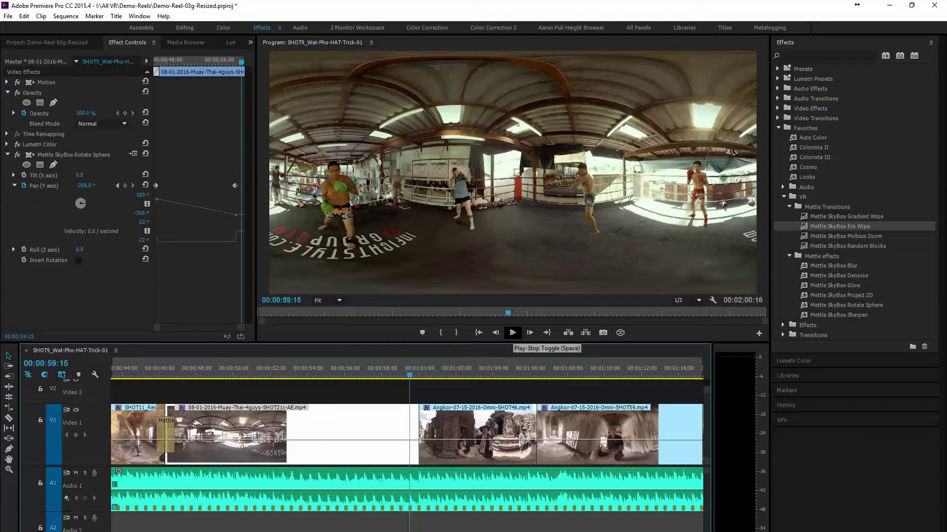
- Apply the Mettle SkyBox Gradient Wipe to the cut between the Muay-Thai SHOT21c and Angkor SHOT46 clips and preview it
left_click(513, 332)
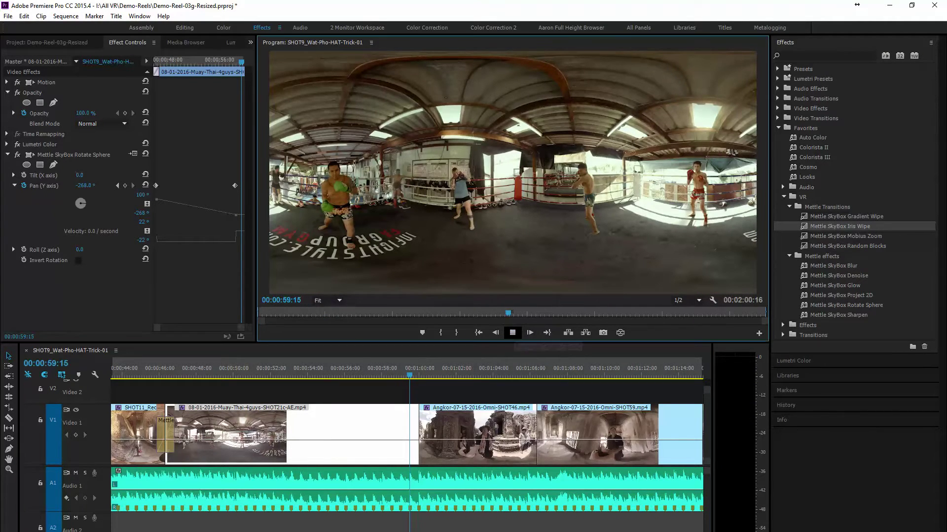
key("space")
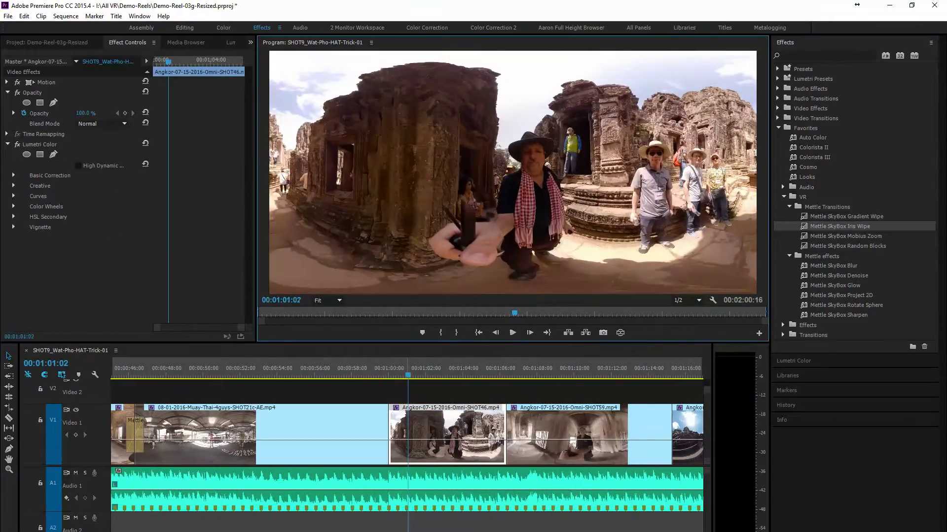
mouse_move(408, 374)
left_mouse_down()
mouse_move(380, 375)
mouse_move(400, 375)
left_mouse_up()
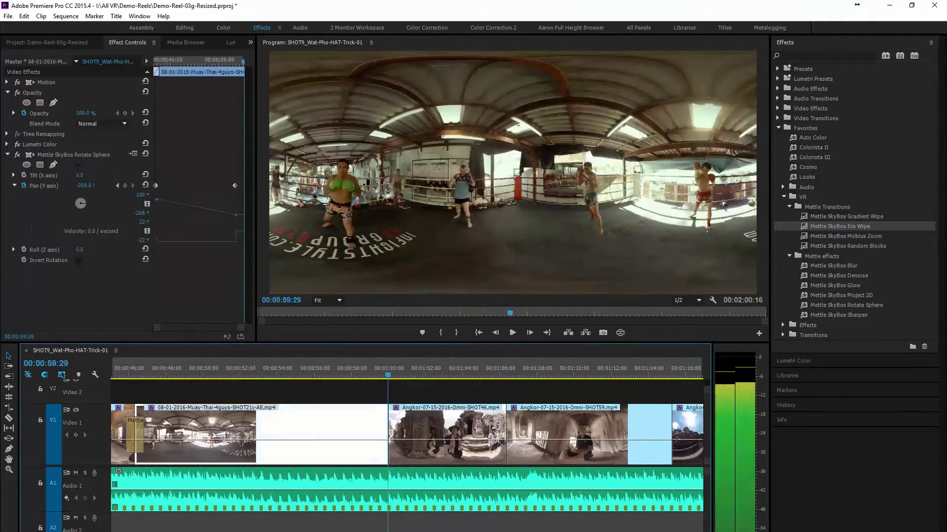
left_click(846, 217)
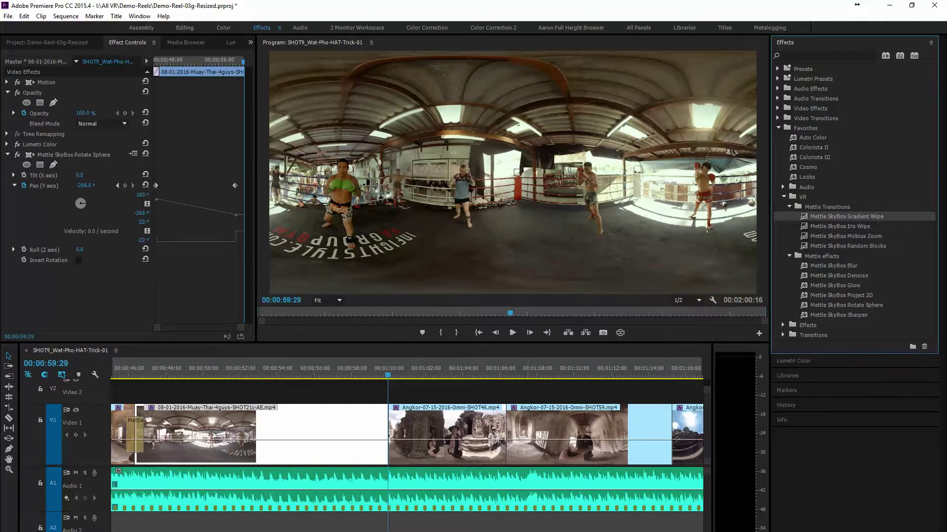
left_click_drag(845, 217, 388, 434)
left_click(378, 370)
key("space")
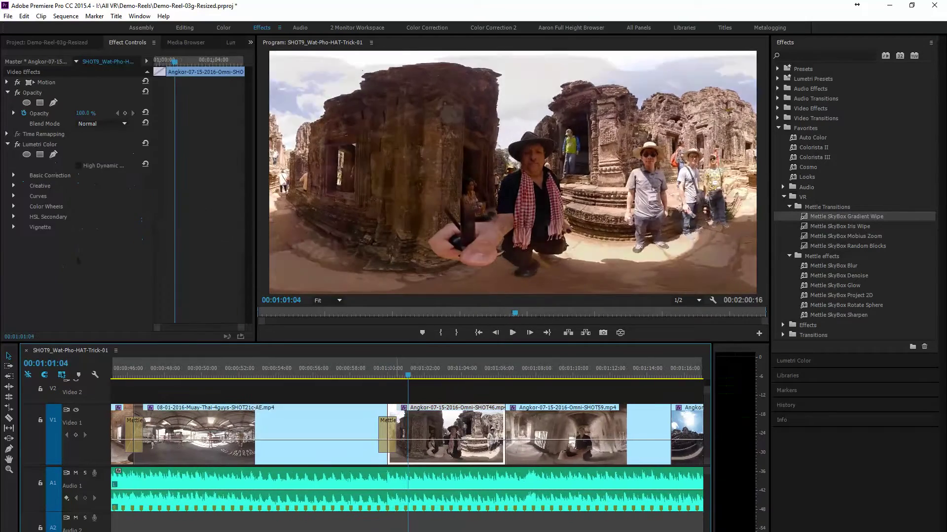
left_click(387, 434)
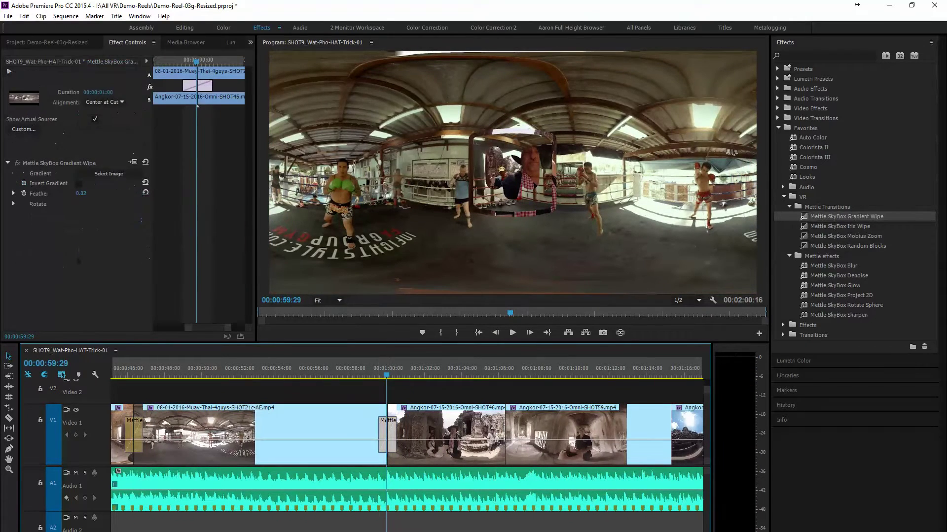
left_click(109, 174)
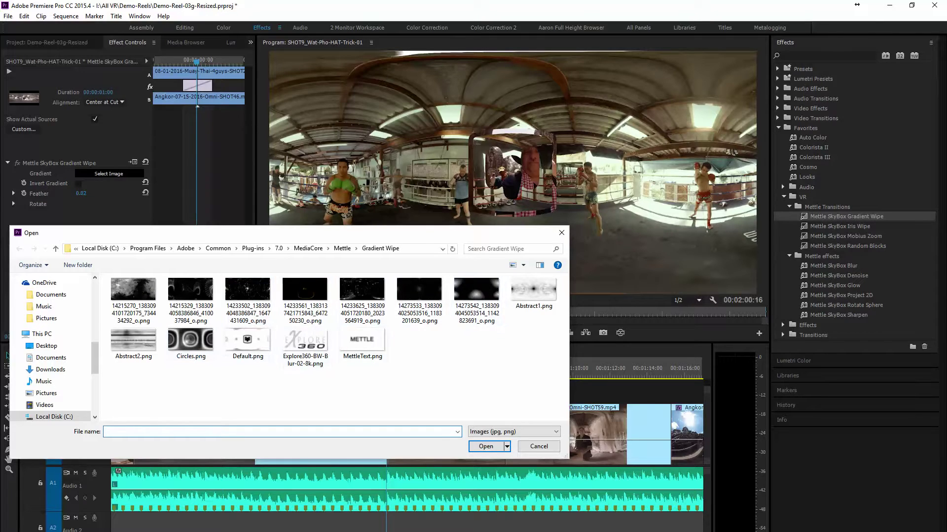
left_click(419, 296)
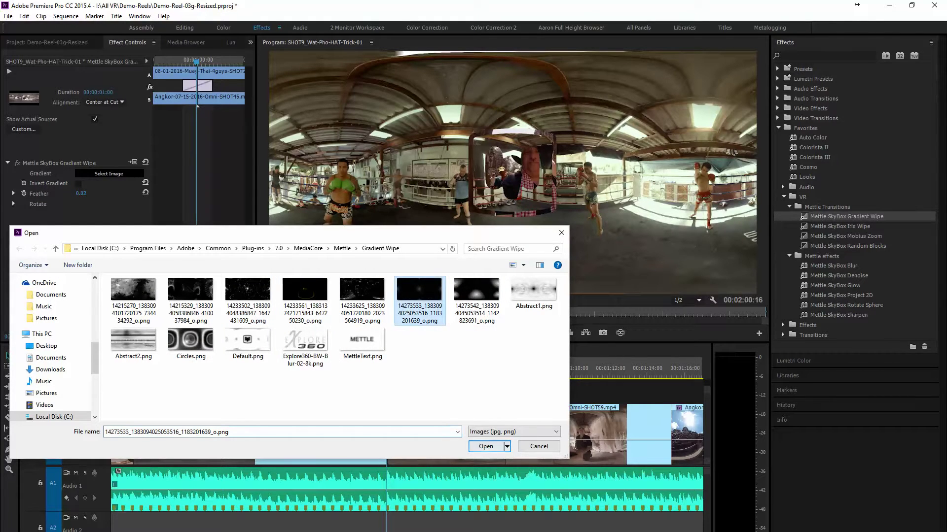
key("Return")
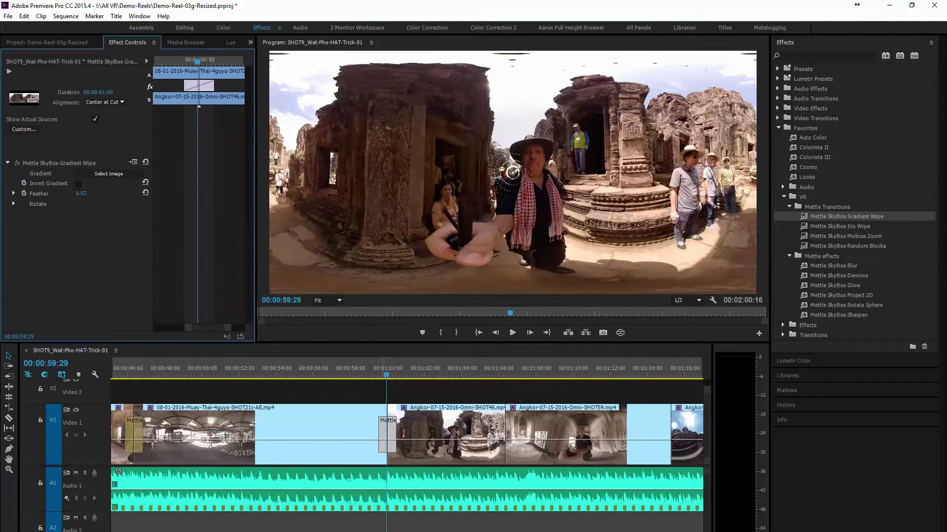
- Go through the gradient wipe frame by frame, forward and back, to examine how the loaded gradient image reveals the Angkor clip
left_click_drag(387, 375, 378, 375)
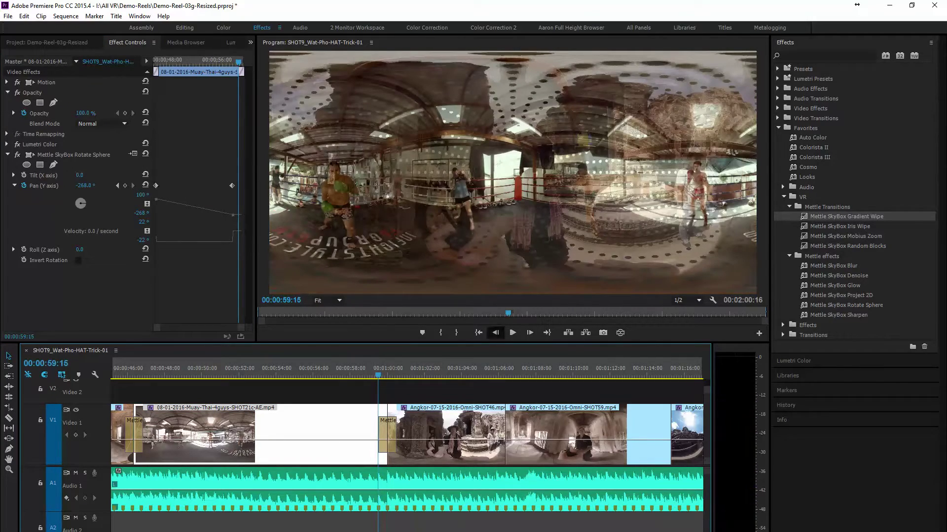
left_click(495, 332)
left_click(530, 332)
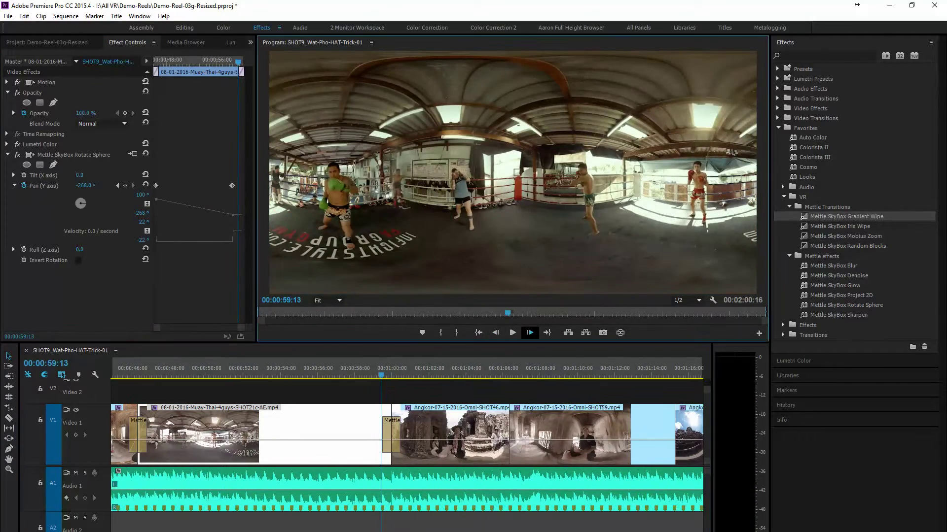
left_click(529, 333)
left_click(530, 333)
key("Right")
key("Right")
key("Right")
key("Right")
key("Right")
key("Right")
key("Right")
key("Right")
key("Right")
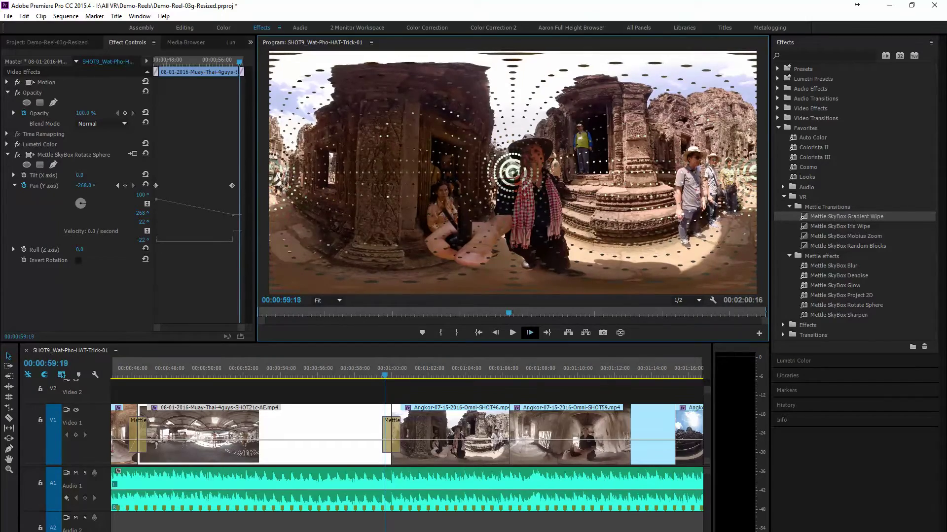
key("Right")
key("Right")
key("Right")
key("Right")
key("Right")
key("Right")
key("Right")
key("Right")
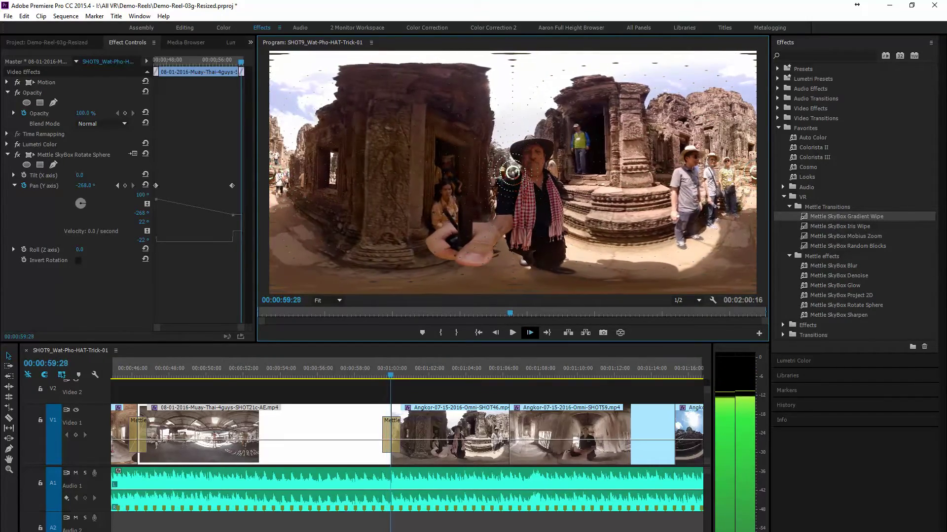
key("Left")
key("Left")
key("Left")
key("Left")
key("Left")
key("Left")
key("Left")
key("Left")
key("Left")
key("Left")
key("Left")
key("Left")
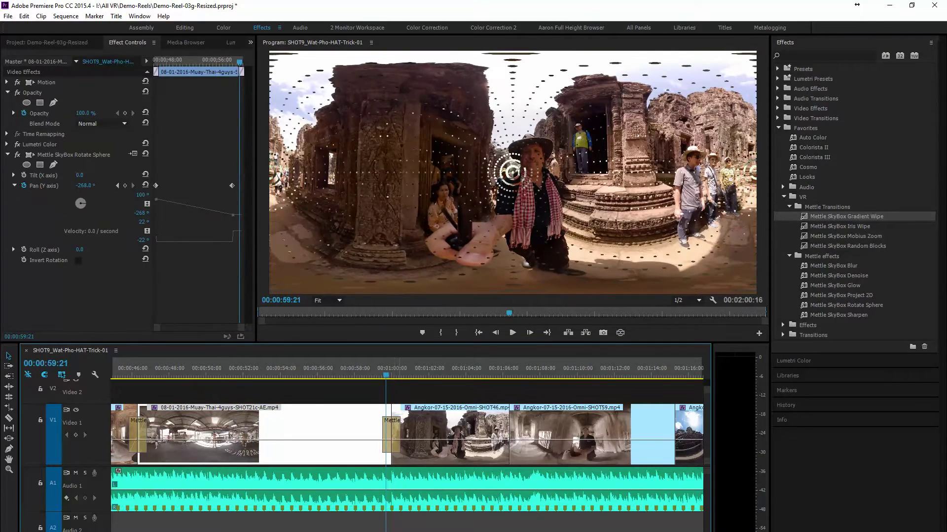
- Set the gradient wipe's Feather to 0.15 and enable Invert Gradient
key("Left")
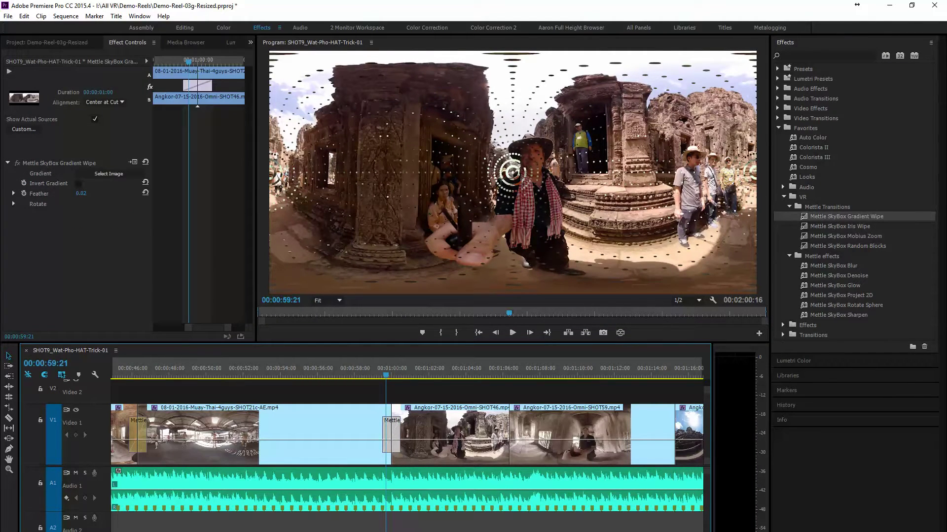
left_click(13, 193)
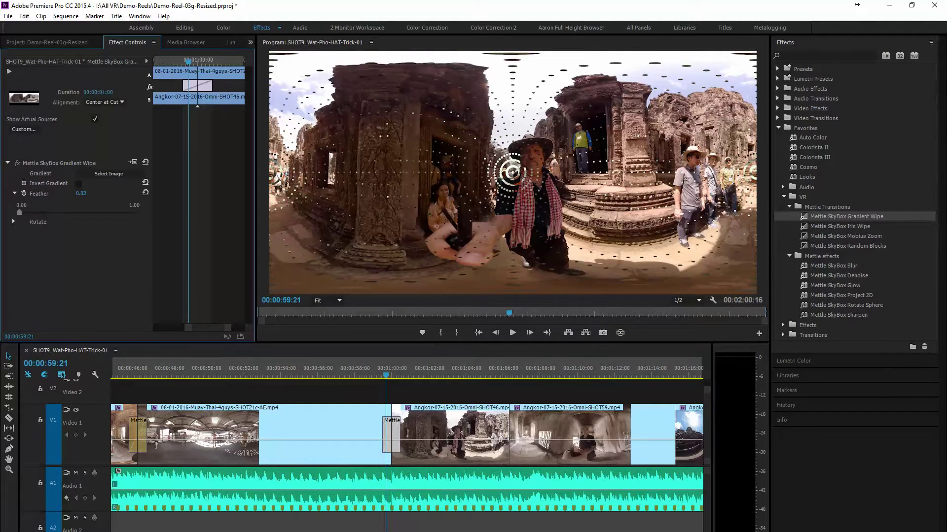
left_click(82, 194)
type("0.33")
key("Return")
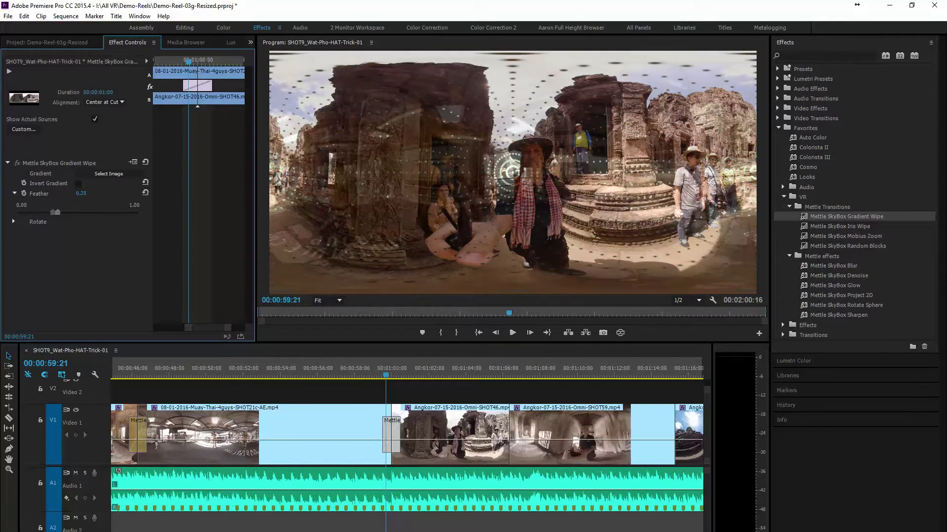
left_click_drag(55, 212, 35, 212)
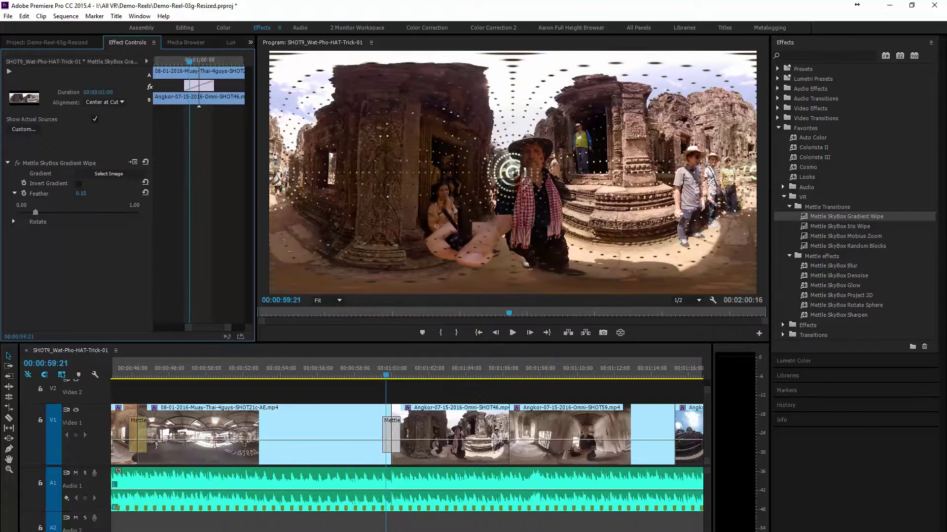
left_click(78, 183)
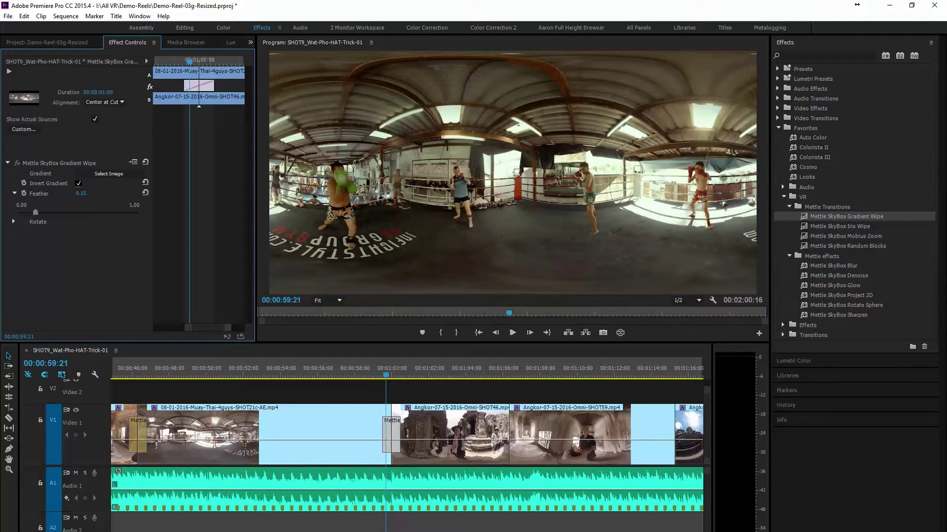
- Advance frame by frame through the inverted gradient wipe to examine how it reveals the Angkor clip
left_click(530, 333)
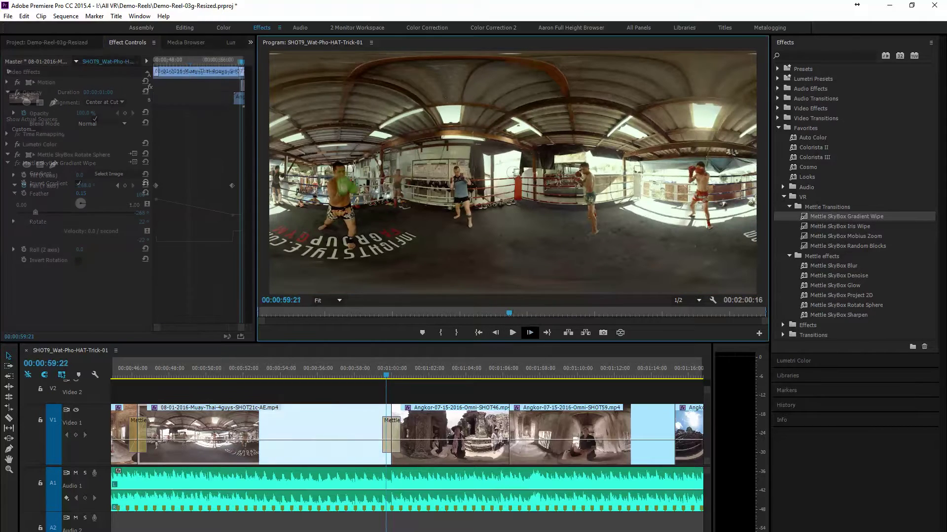
left_click(529, 333)
left_click(530, 333)
left_click(530, 333)
left_click(529, 332)
left_click(529, 333)
key("Right")
key("Right")
key("Right")
key("Right")
key("Right")
key("Right")
key("Right")
key("Right")
key("Right")
key("Right")
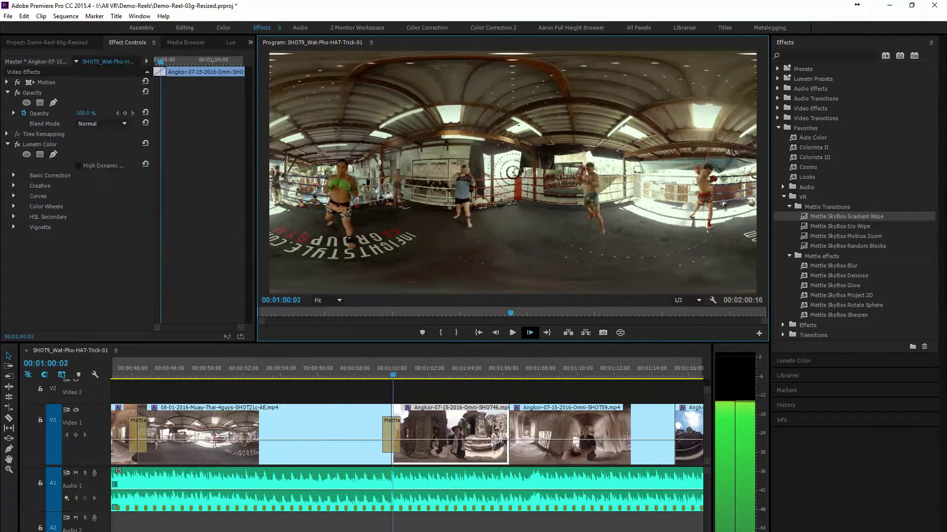
key("Right")
key("Right")
key("Right")
key("Right")
key("Right")
key("Right")
key("Right")
key("Right")
key("Right")
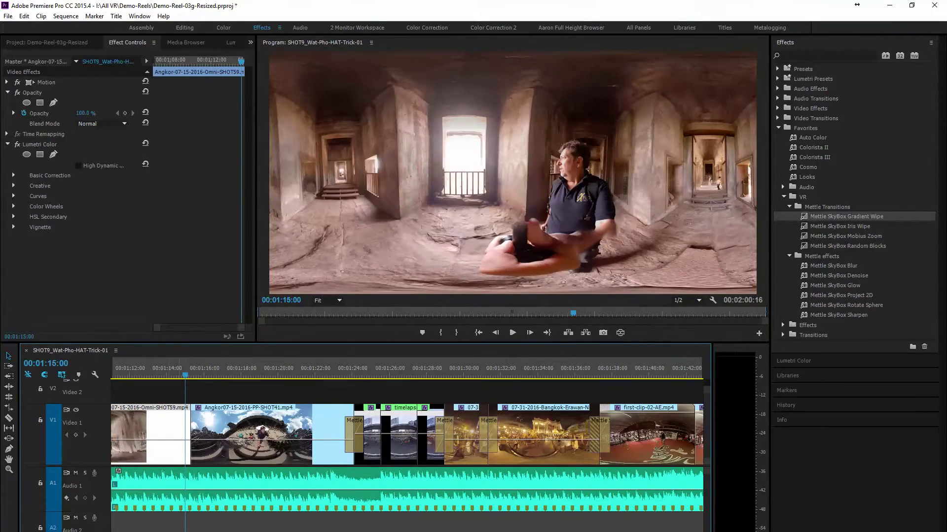
- Apply a Mettle SkyBox Random Blocks transition at the cut between the Angkor Omni-SHOT59 and PP-SHOT41 clips and select it
key("space")
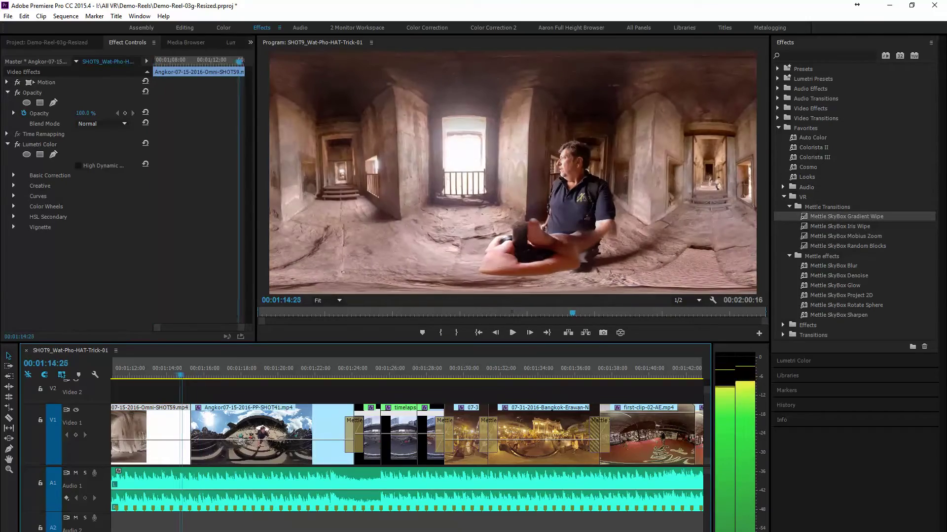
key("space")
key("space")
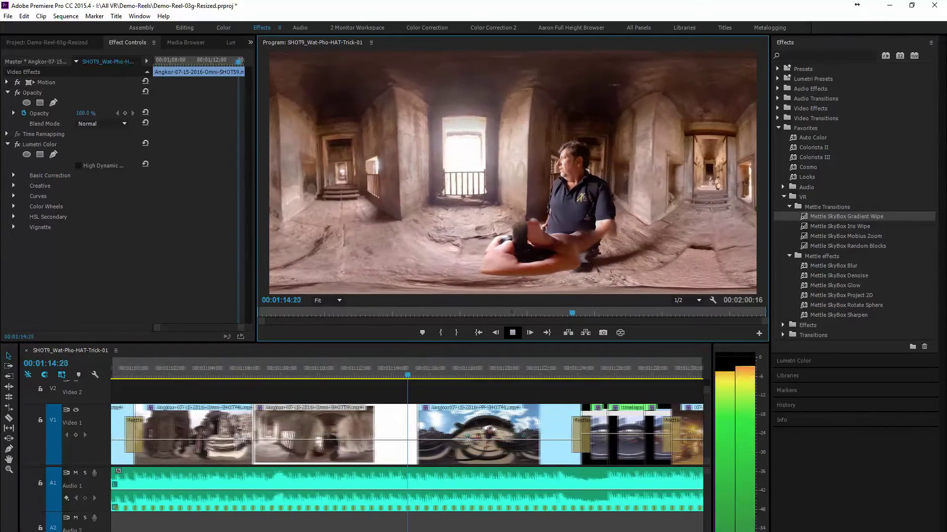
key("space")
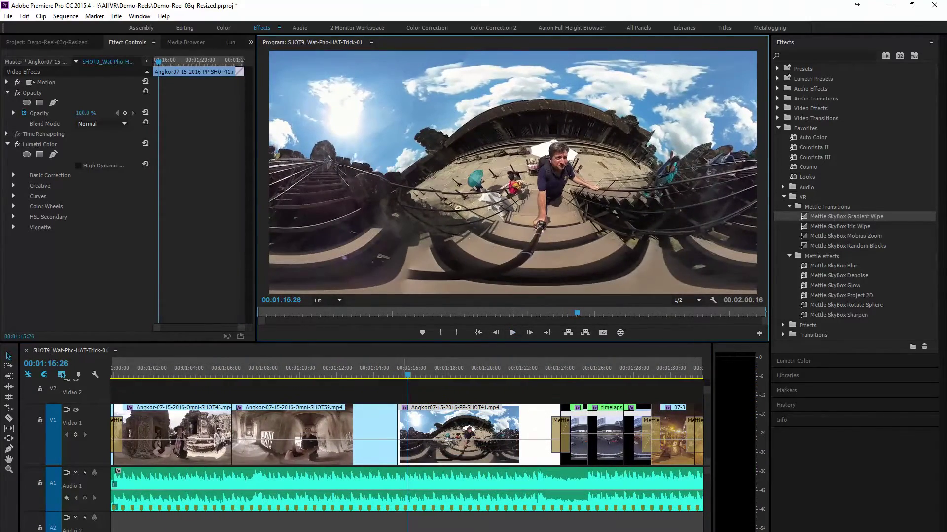
key("j")
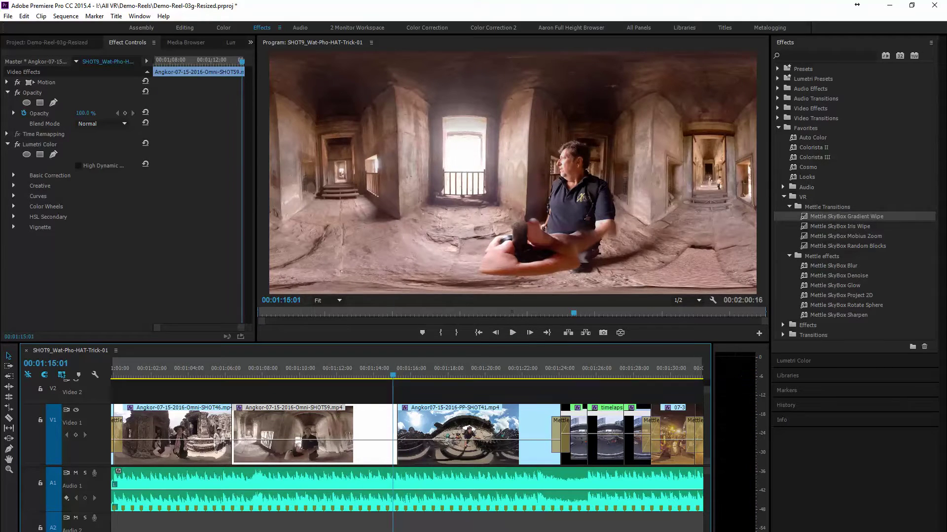
left_click_drag(846, 246, 398, 433)
left_click(398, 433)
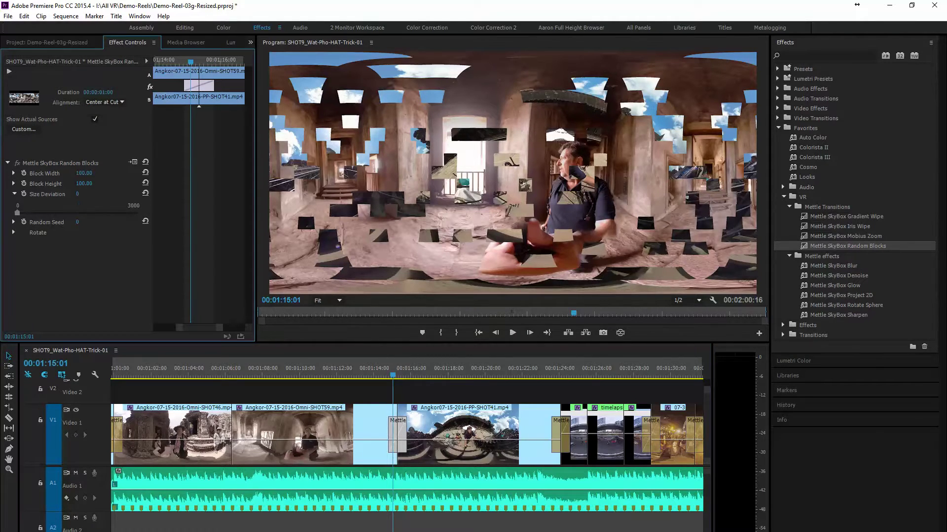
- Set the Random Blocks transition's Size Deviation to 85 and Random Seed to 69
left_click(13, 250)
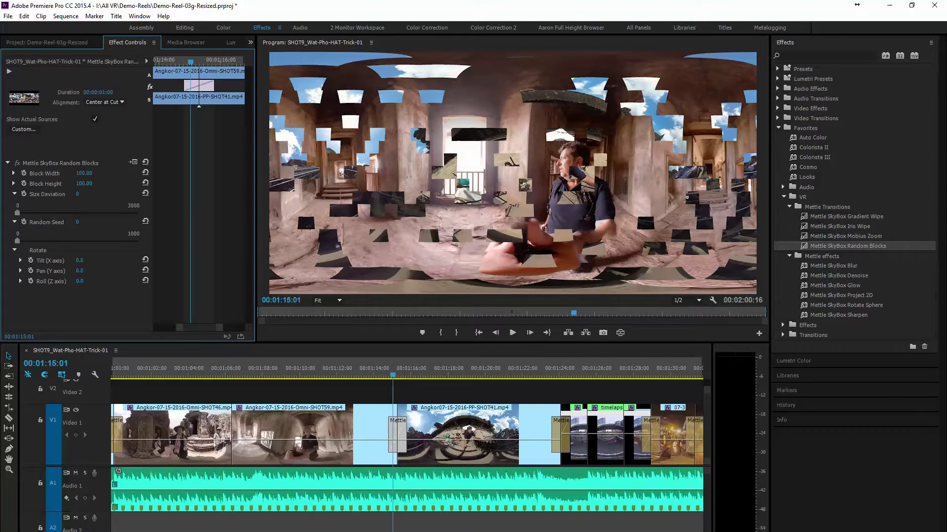
left_click_drag(77, 194, 119, 194)
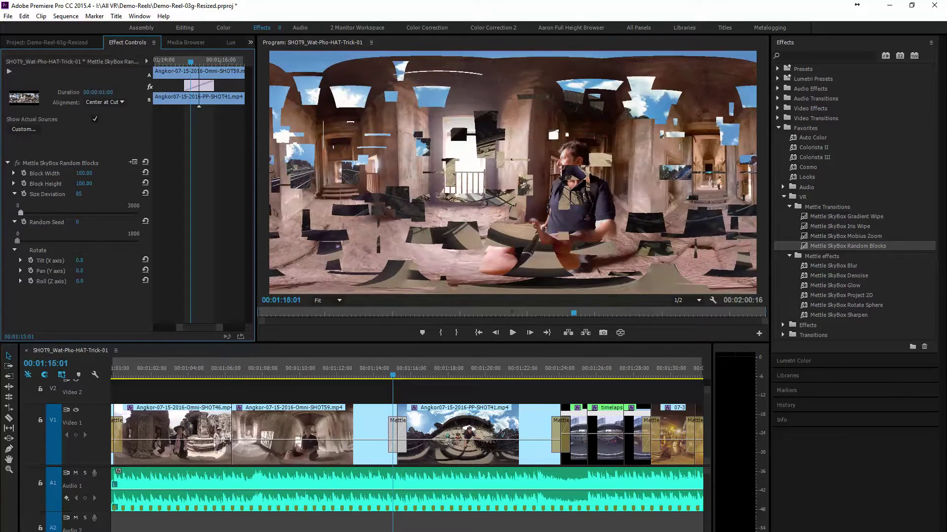
left_click_drag(77, 222, 112, 222)
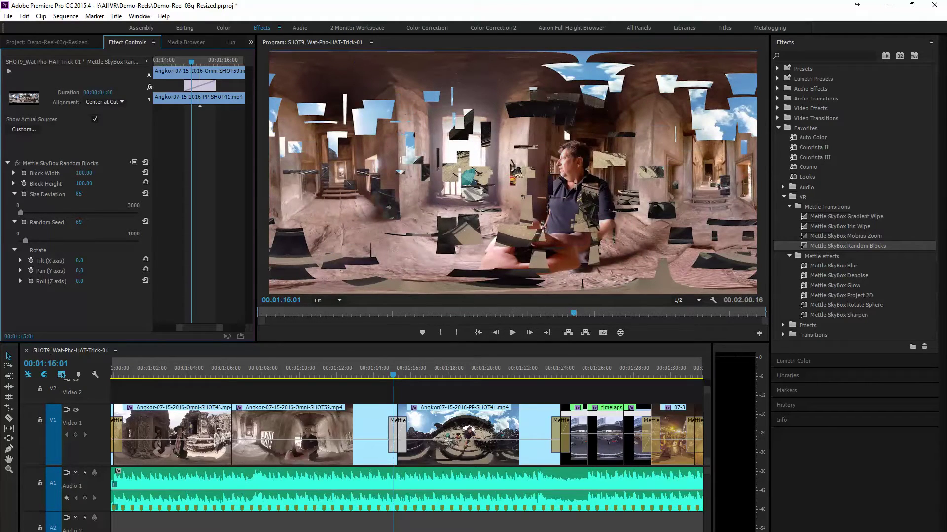
- Play the Random Blocks transition and advance through it frame by frame to examine how the blocks reveal the PP-SHOT41 clip
left_click_drag(392, 374, 383, 375)
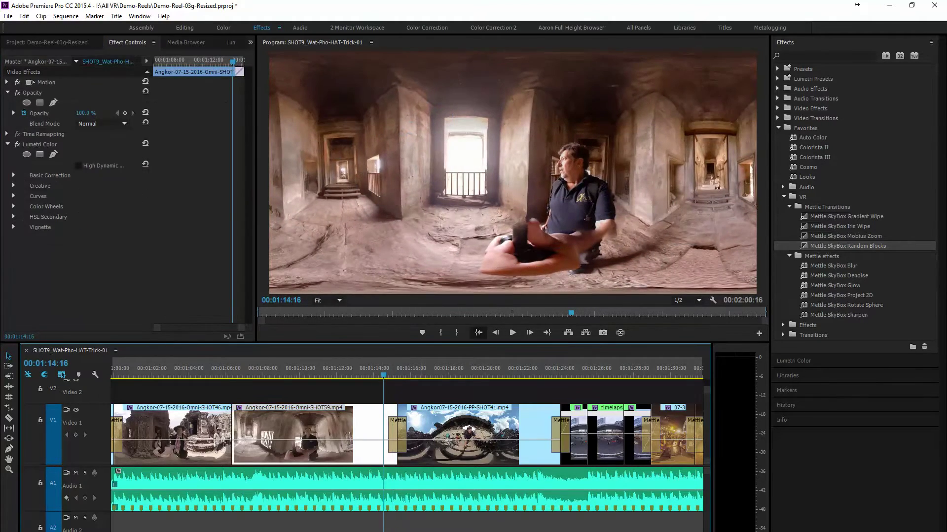
key("space")
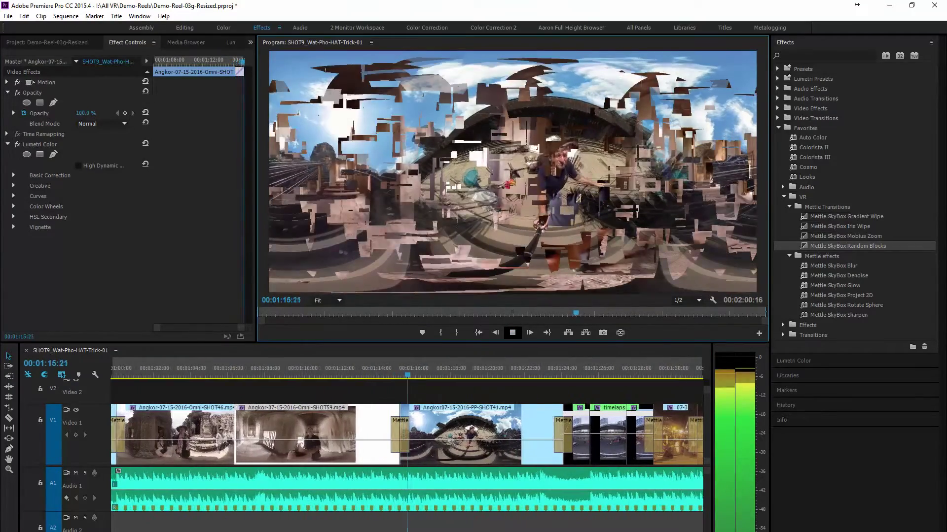
key("space")
left_click_drag(389, 374, 372, 374)
key("Right")
left_click(529, 332)
left_click(529, 333)
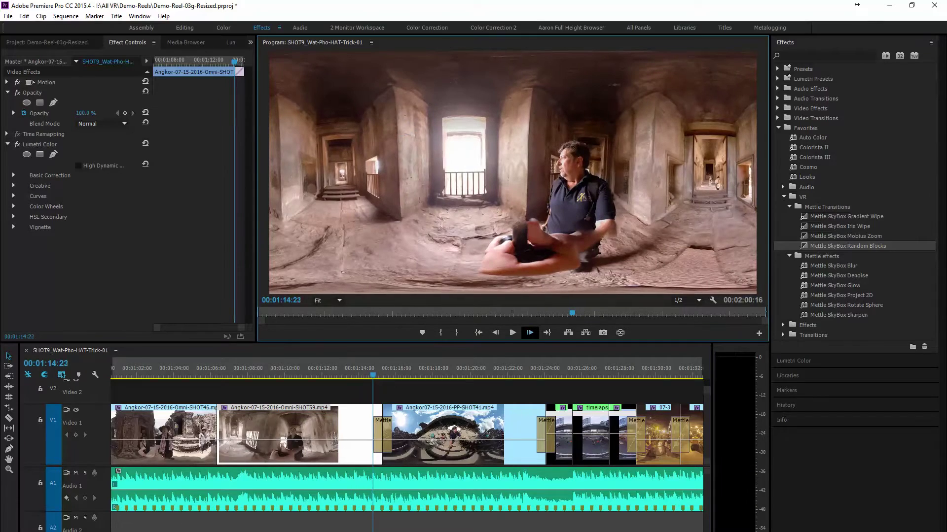
left_click(529, 333)
left_click(529, 333)
left_click(529, 332)
left_click(529, 332)
left_click(529, 332)
left_click(529, 333)
key("Right")
key("Right")
key("Right")
key("Right")
key("Right")
key("Right")
key("Right")
key("Right")
key("Right")
key("Right")
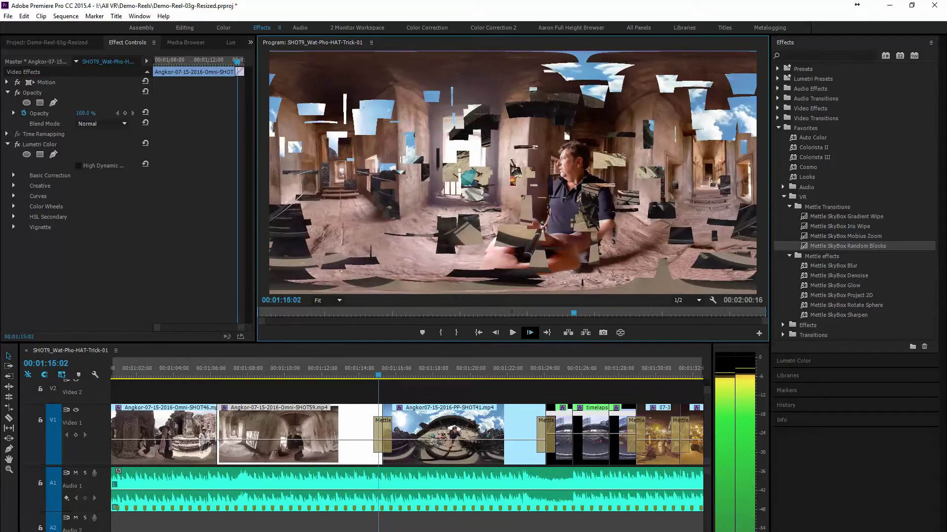
key("Right")
key("Right")
key("Right")
key("Right")
key("Right")
key("Right")
key("Right")
key("Right")
key("Right")
key("Right")
key("Right")
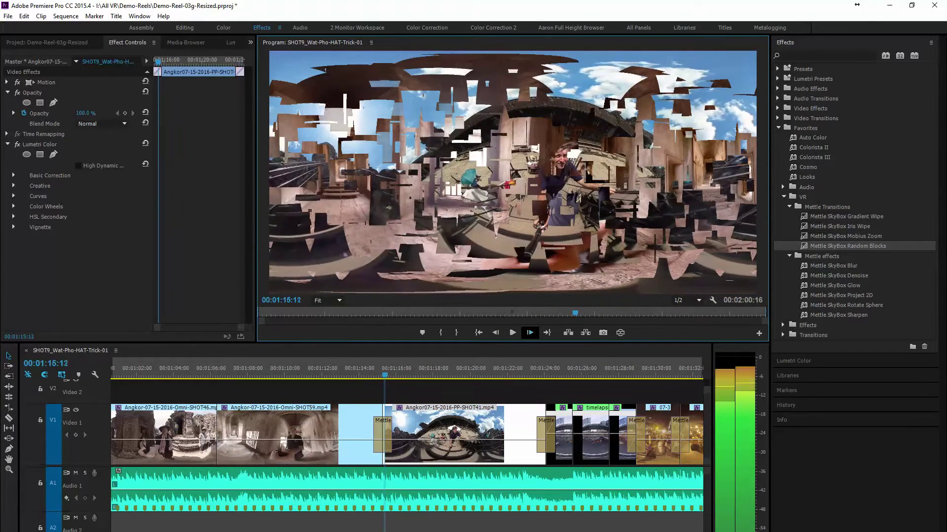
key("Right")
key("Right")
key("Right")
key("Right")
key("Right")
key("Right")
key("Right")
key("Right")
key("Right")
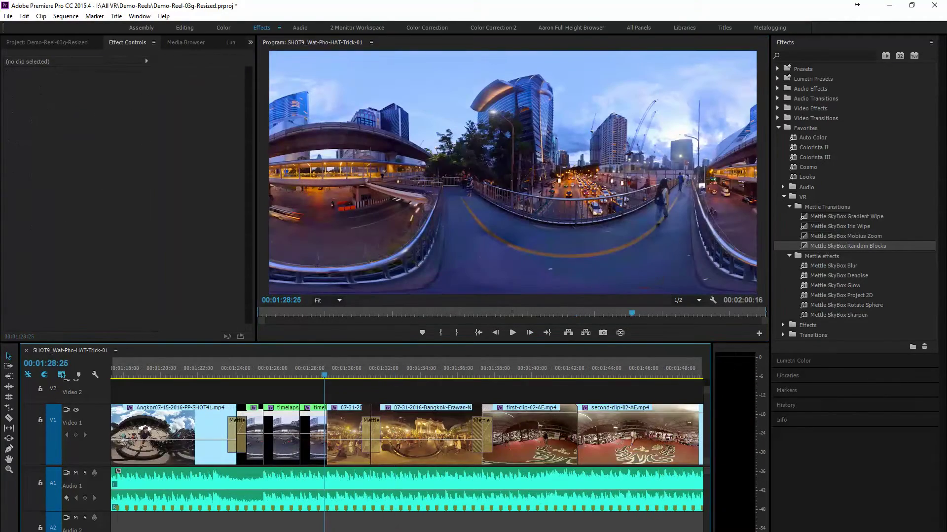
- Play through the cut from the last timelapse clip to the Bangkok Erawan night clip to examine it without a transition
left_click(313, 434)
key("Left")
key("Left")
key("Left")
key("Left")
key("Left")
key("Left")
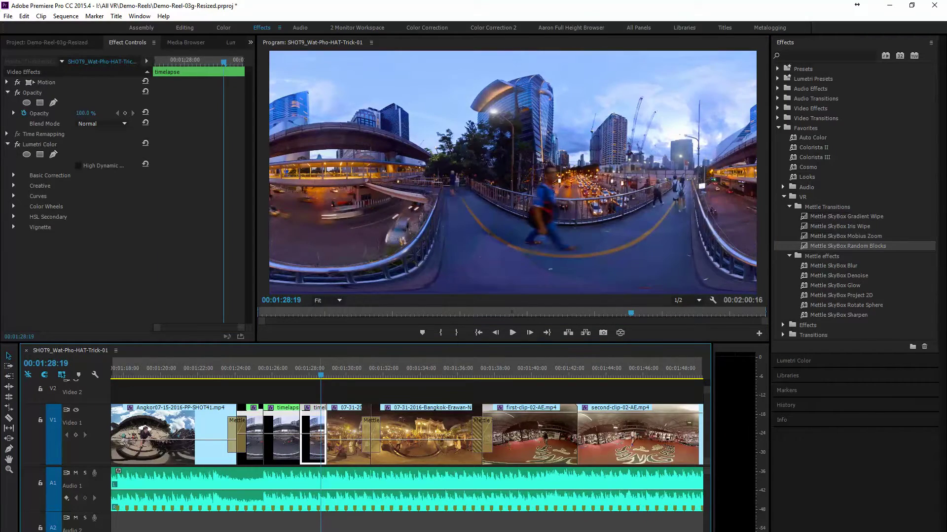
key("space")
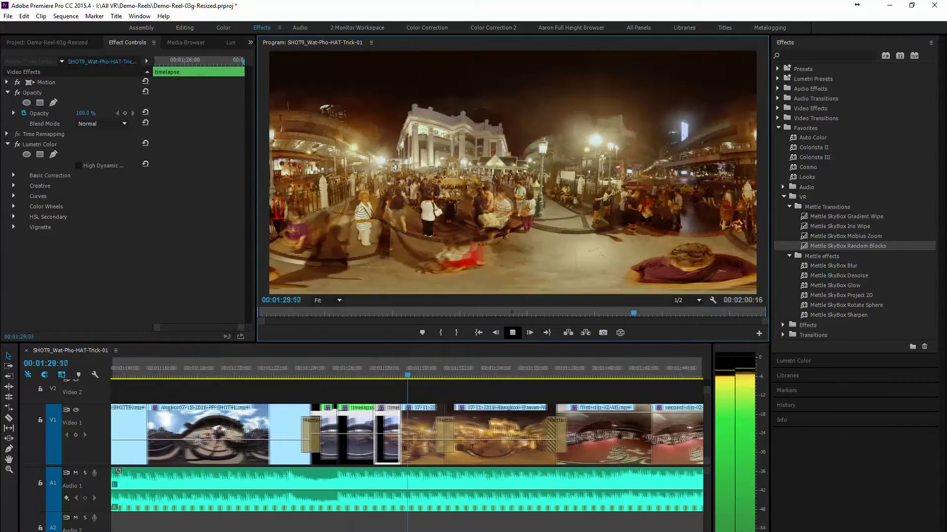
key("space")
left_click(373, 369)
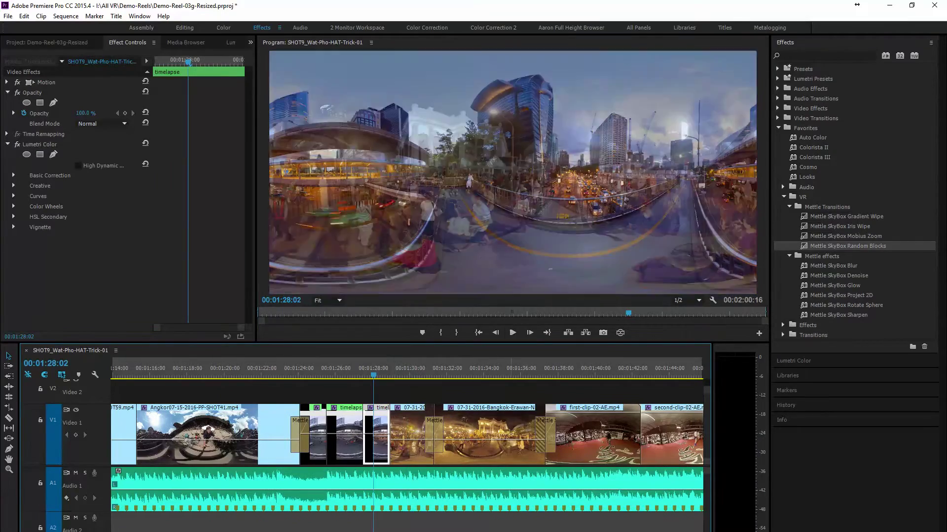
key("space")
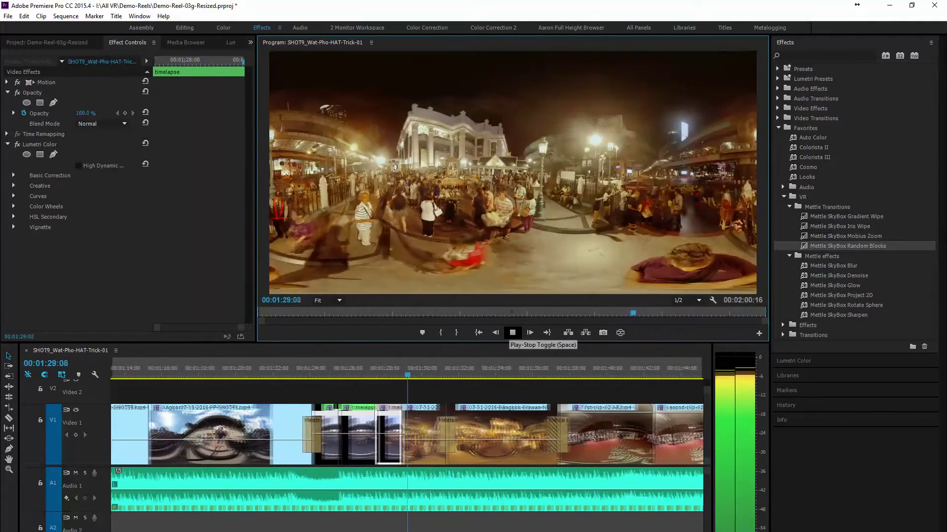
key("space")
- Apply a Mettle SkyBox Mobius Zoom transition at the cut between the last timelapse clip and the Bangkok Erawan night clip and select it
key("Up")
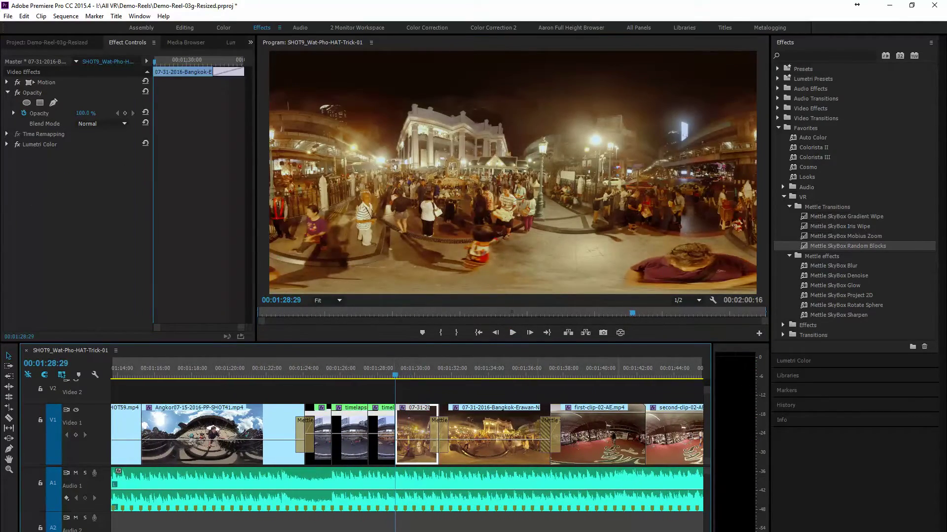
left_click(845, 236)
left_click_drag(845, 237, 397, 433)
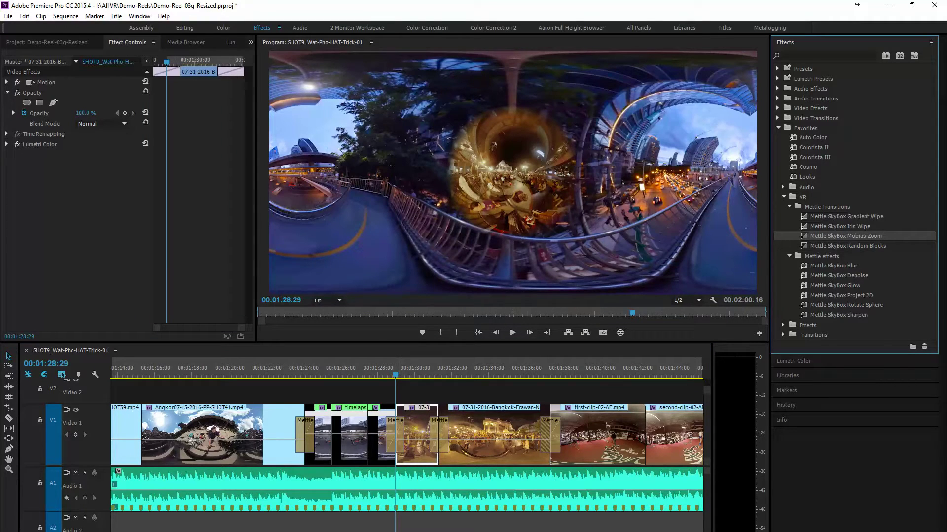
left_click(394, 434)
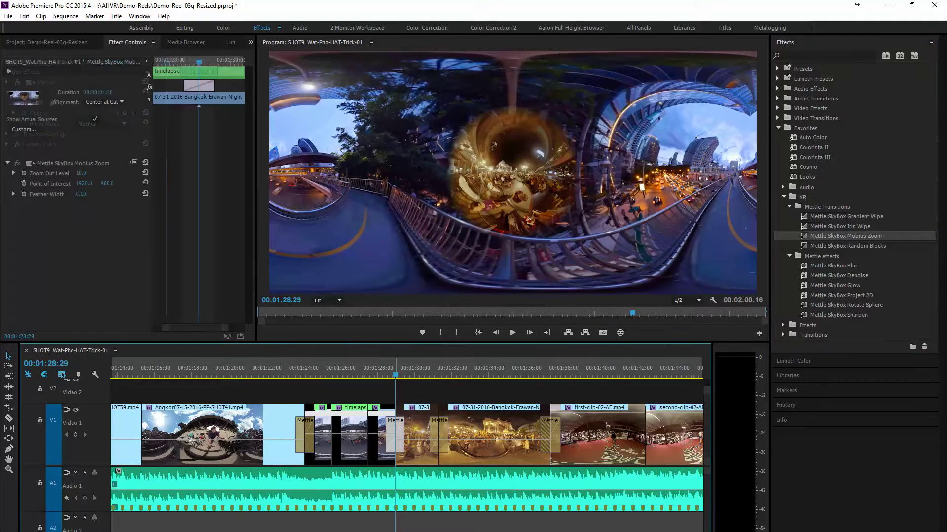
- Set the Mobius Zoom transition's Zoom Out Level to 22.0 and Feather Width to 0.20
left_click(14, 173)
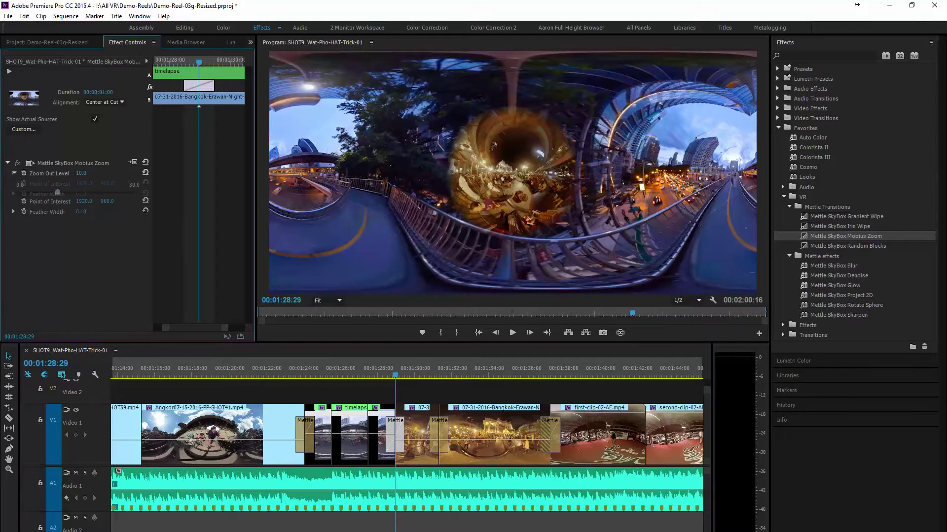
left_click(13, 212)
left_click(81, 173)
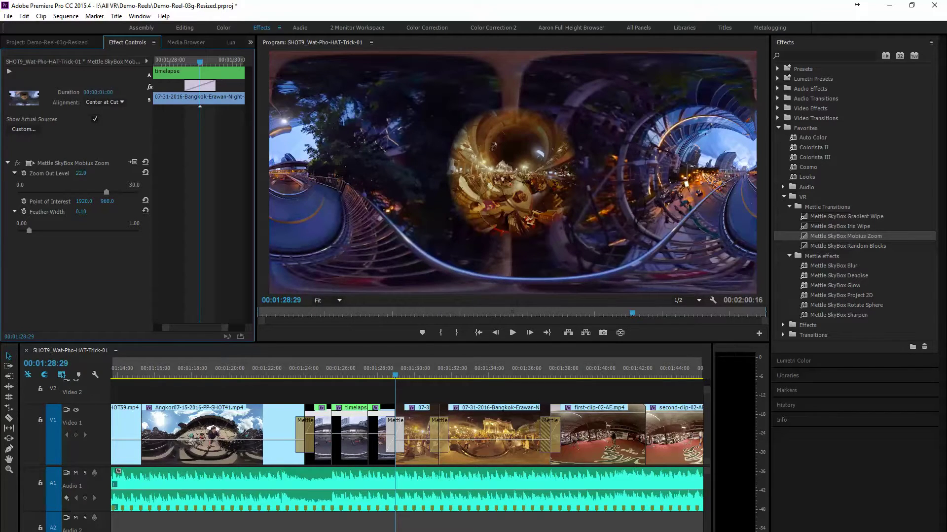
left_click(81, 211)
type(".2")
key("Return")
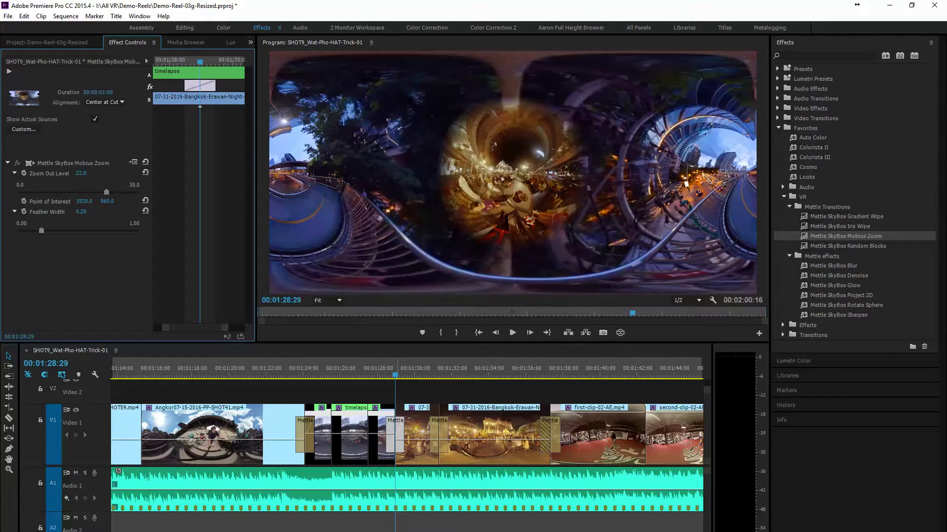
- Play the Mobius Zoom transition and advance through it frame by frame to examine how the Bangkok night clip replaces the timelapse
left_click_drag(394, 375, 386, 375)
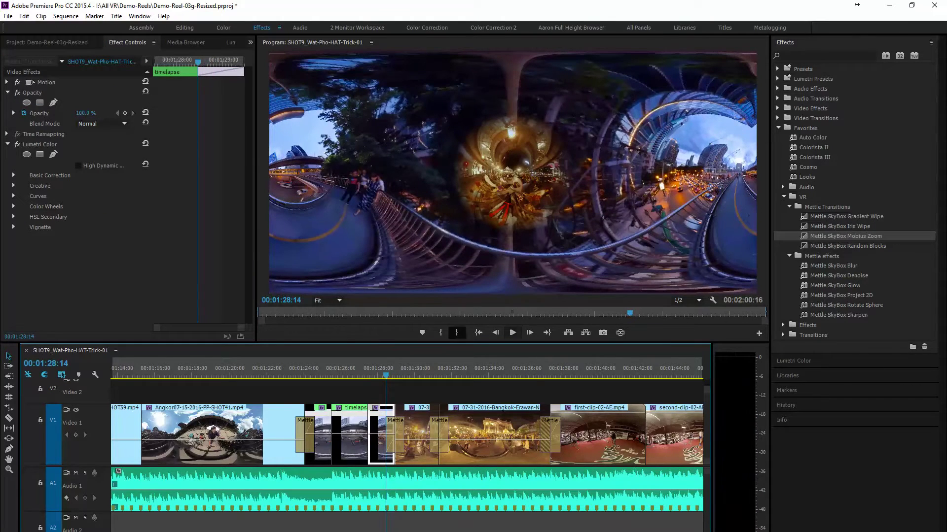
left_click(494, 333)
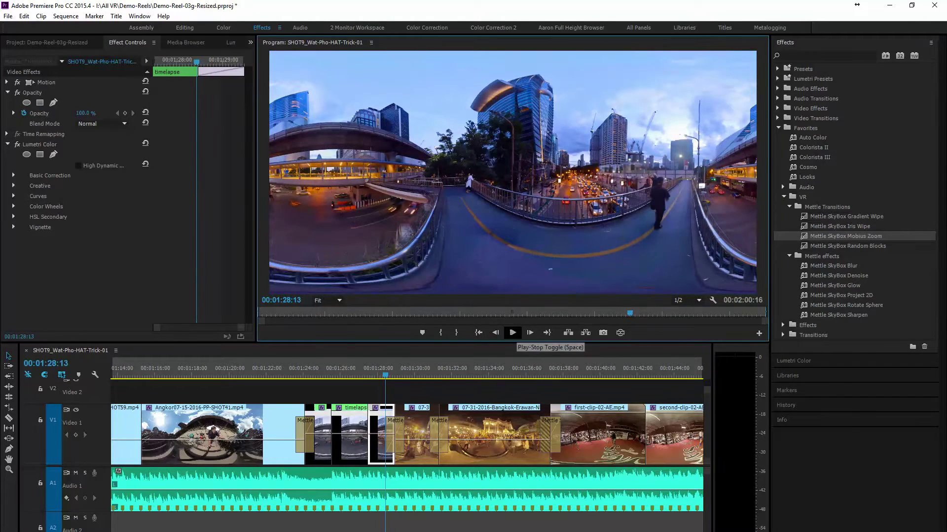
left_click(512, 332)
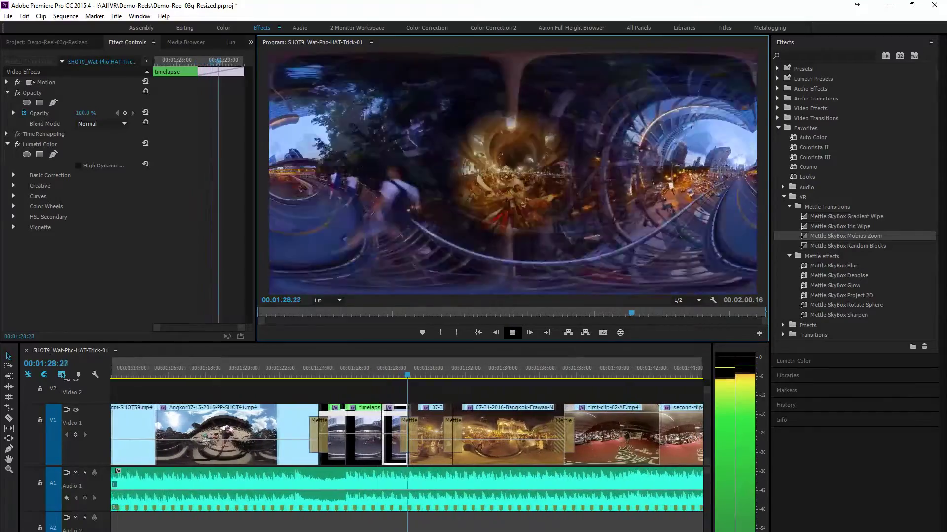
left_click(364, 375)
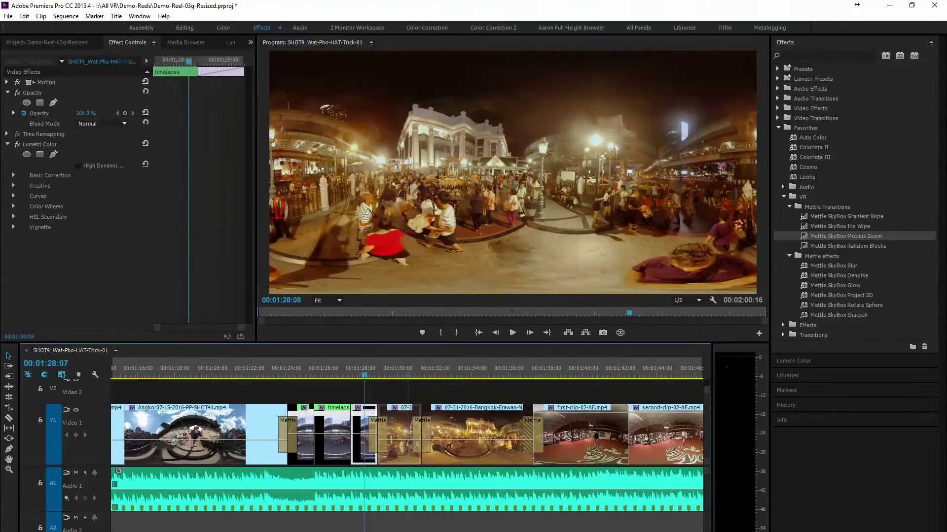
left_click(530, 333)
left_click(529, 333)
left_click(530, 332)
left_click(530, 332)
left_click(530, 333)
left_click(529, 332)
left_click(529, 332)
left_click(530, 333)
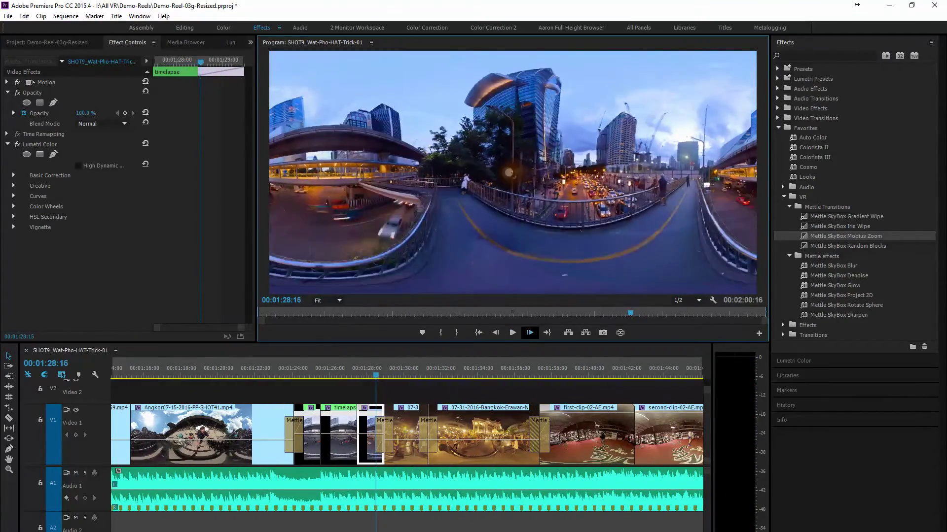
left_click(529, 333)
left_click(530, 333)
left_click(530, 332)
left_click(529, 333)
left_click(530, 332)
left_click(530, 333)
left_click(530, 333)
left_click(530, 333)
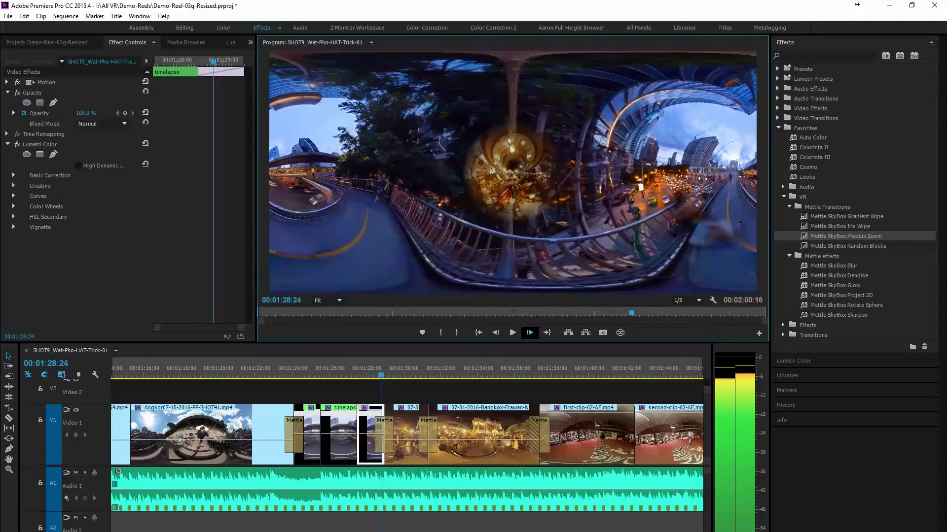
left_click(529, 333)
left_click(530, 333)
left_click(529, 333)
left_click(529, 333)
left_click(529, 332)
left_click(530, 333)
left_click(530, 332)
left_click(530, 332)
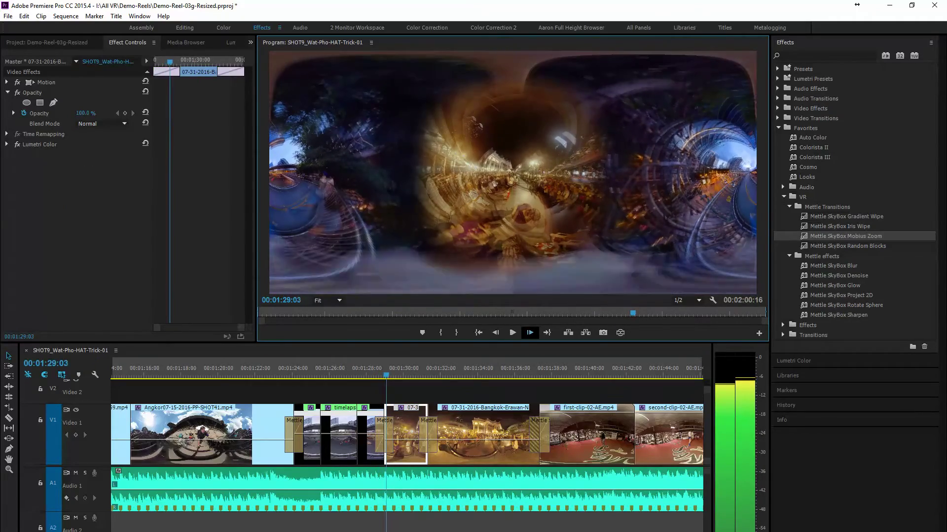
left_click(530, 332)
left_click(530, 333)
left_click(530, 333)
left_click(529, 333)
left_click(529, 332)
left_click(530, 333)
left_click(530, 332)
left_click(529, 333)
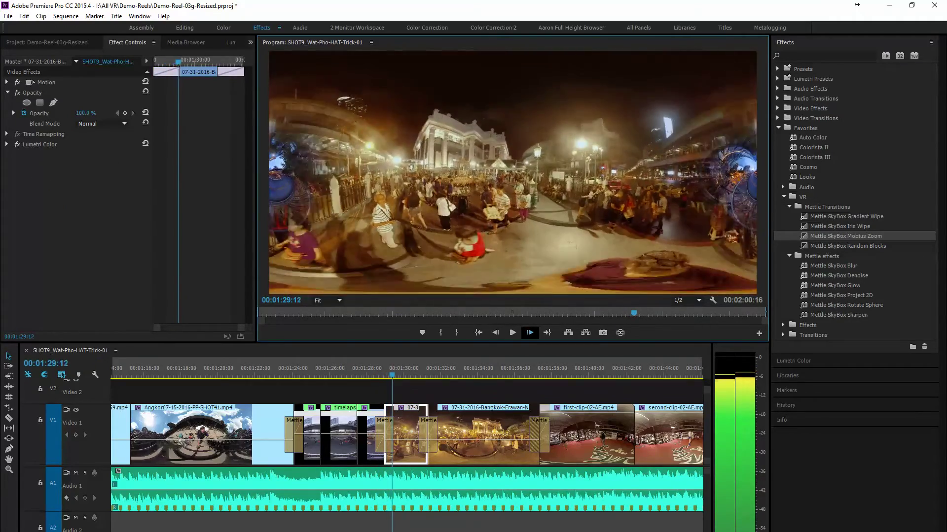
key("Right")
key("Right")
key("Right")
key("Right")
key("Right")
key("Right")
key("Right")
key("Right")
key("Right")
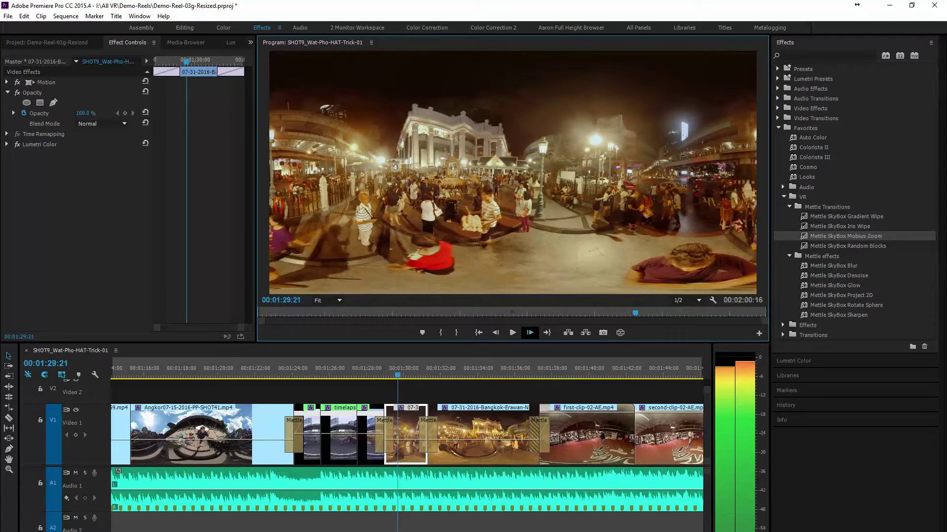
left_click(530, 333)
left_click(530, 333)
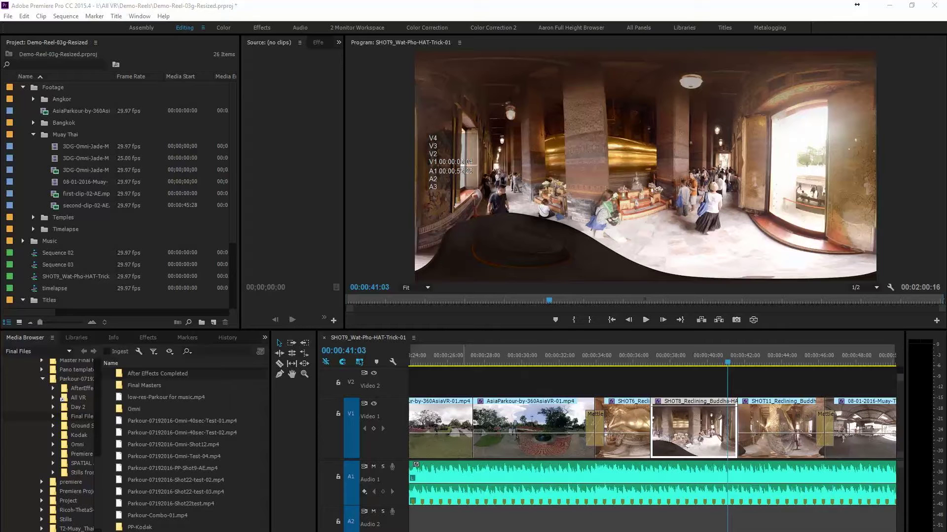
- Create an adjustment layer of 3840 × 1920 at 29.97 fps with square pixels
key("alt+f")
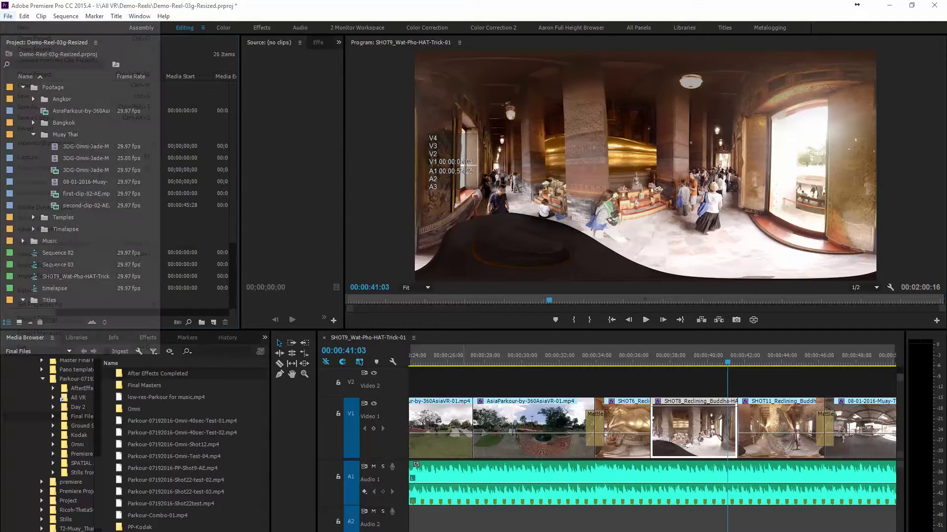
key("Right")
key("Down")
key("Down")
key("Down")
key("Down")
key("Down")
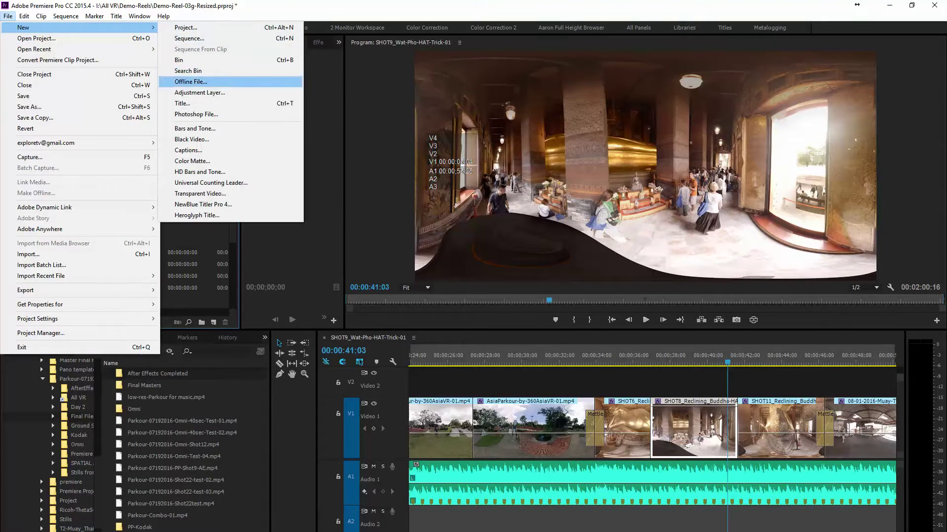
key("Return")
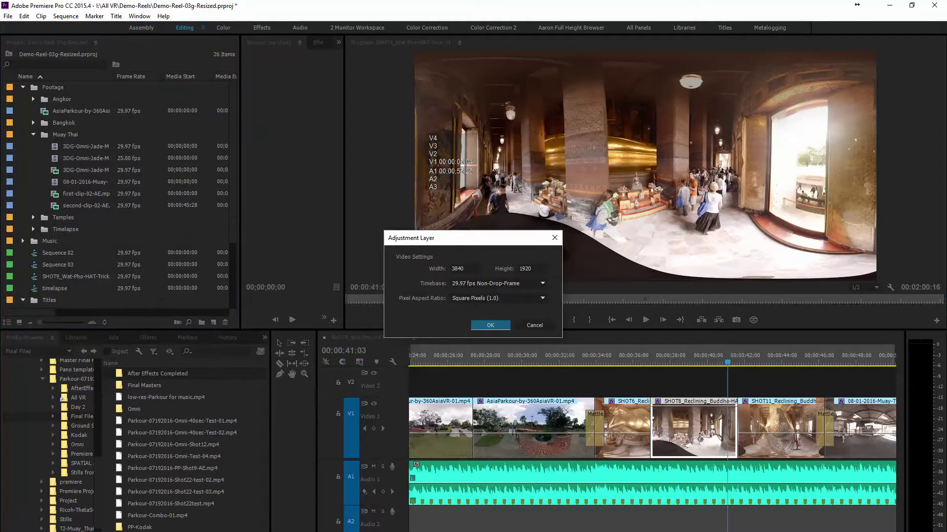
key("Return")
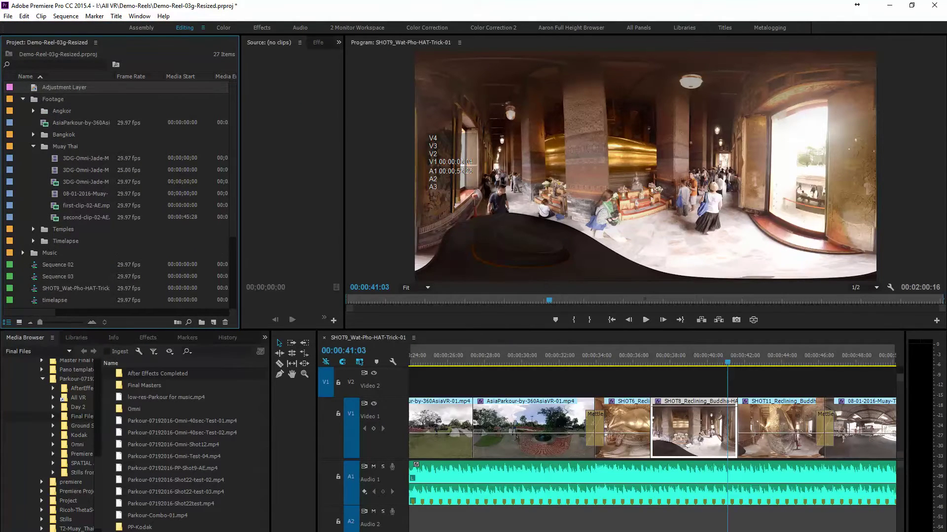
- Place the adjustment layer on Video 2, about 2 seconds long, across the cut between the SHOT8 and SHOT11 Reclining Buddha clips
left_click_drag(64, 87, 723, 383)
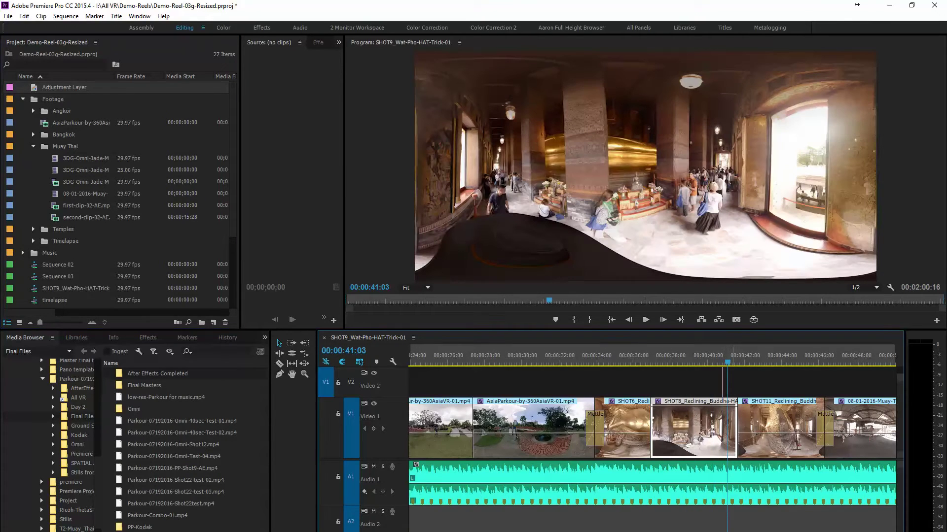
left_click_drag(723, 383, 758, 384)
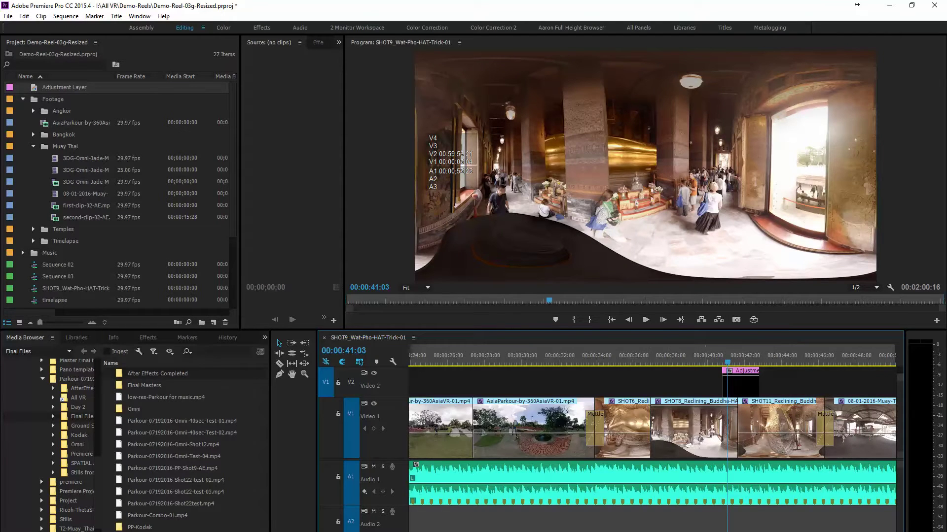
key("=")
key("=")
key("=")
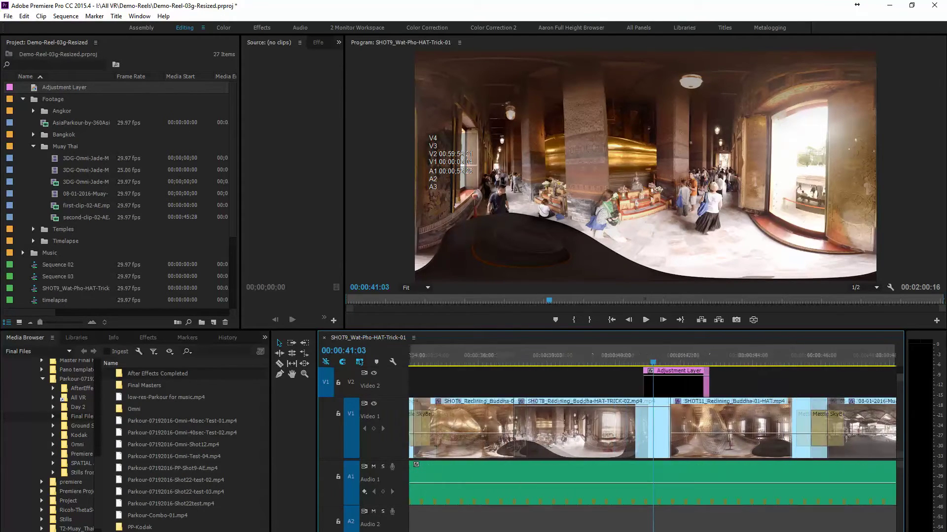
key("=")
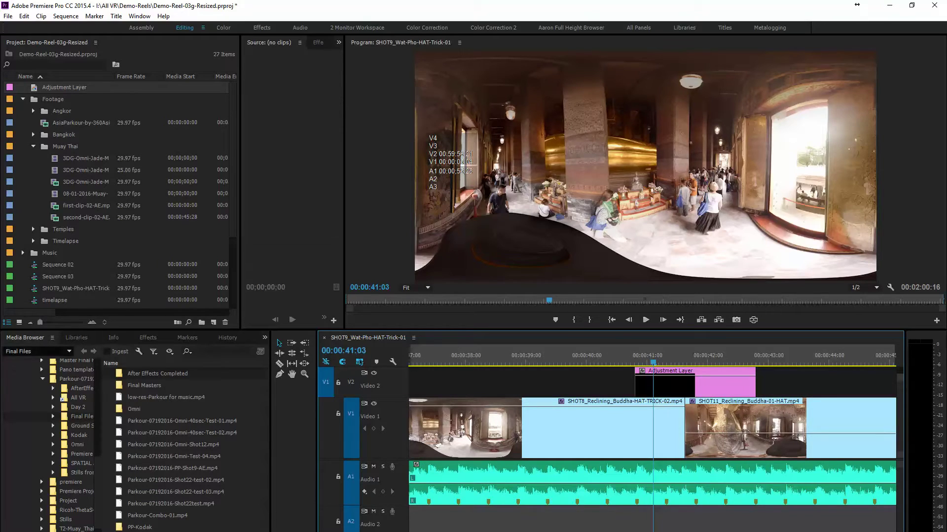
- Apply Mettle SkyBox Glow to the adjustment layer and keyframe its opacity from 0% at its start to 100% at 00:00:41:03
key("shift+7")
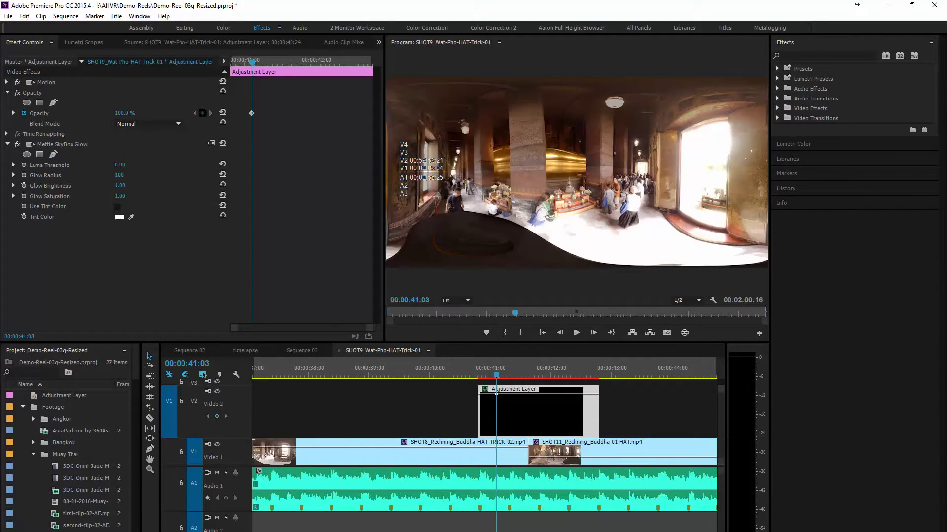
left_click(203, 112)
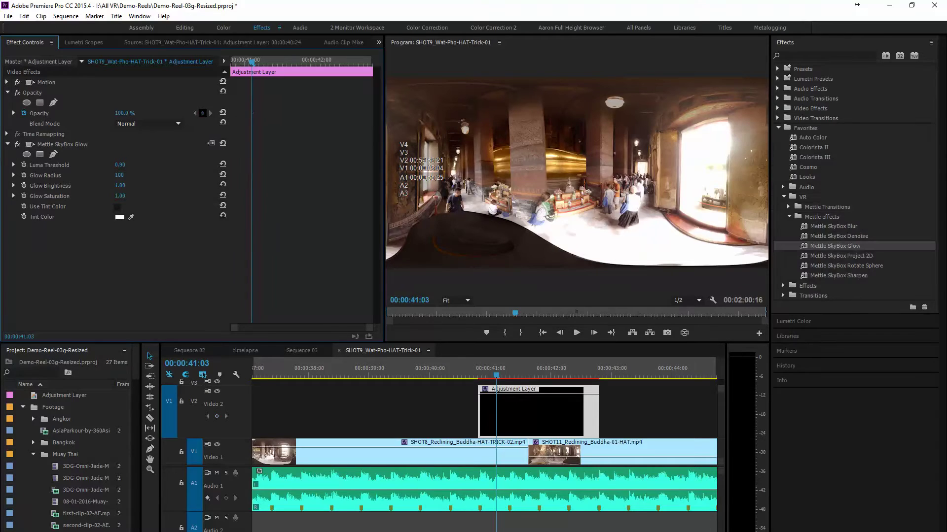
left_click(202, 113)
left_click_drag(252, 62, 231, 62)
left_click(202, 113)
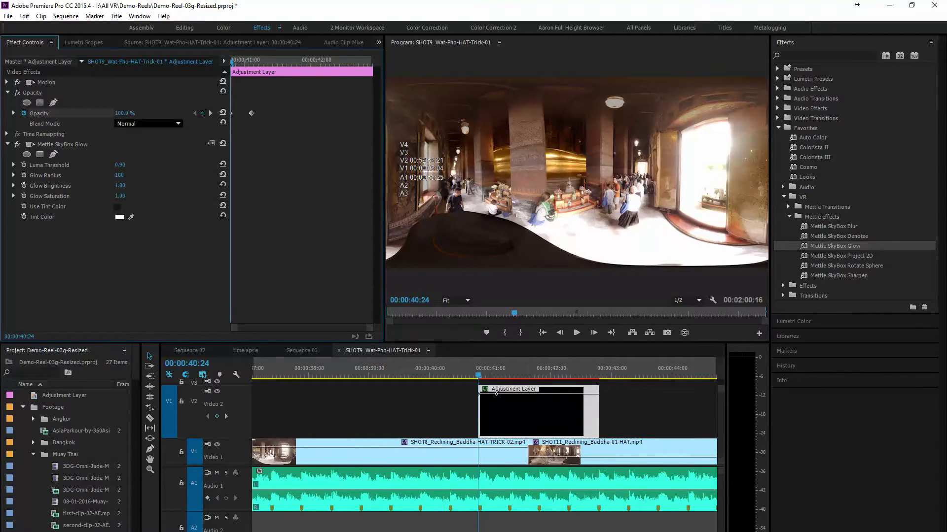
left_click(124, 113)
type("0")
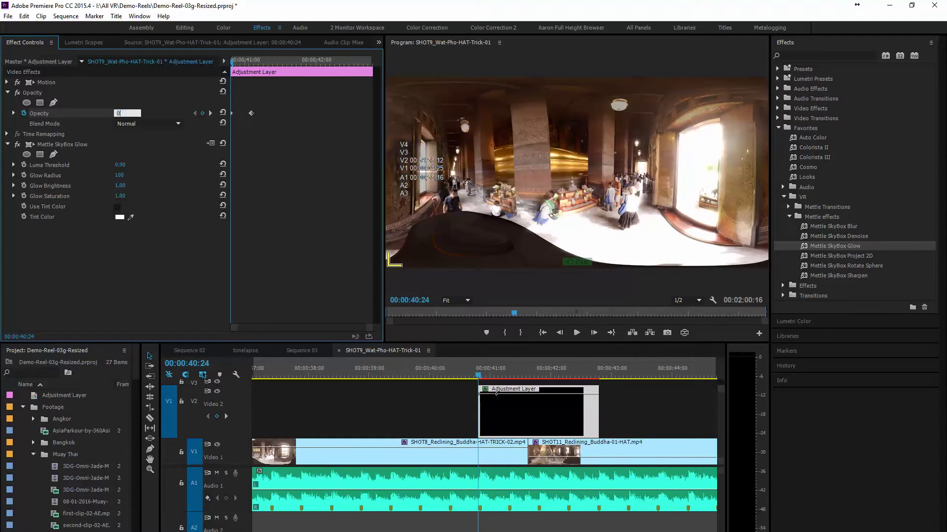
key("Return")
- Keyframe the adjustment layer's opacity from 100% at 00:00:42:10 to 0% at 00:00:42:23
key("space")
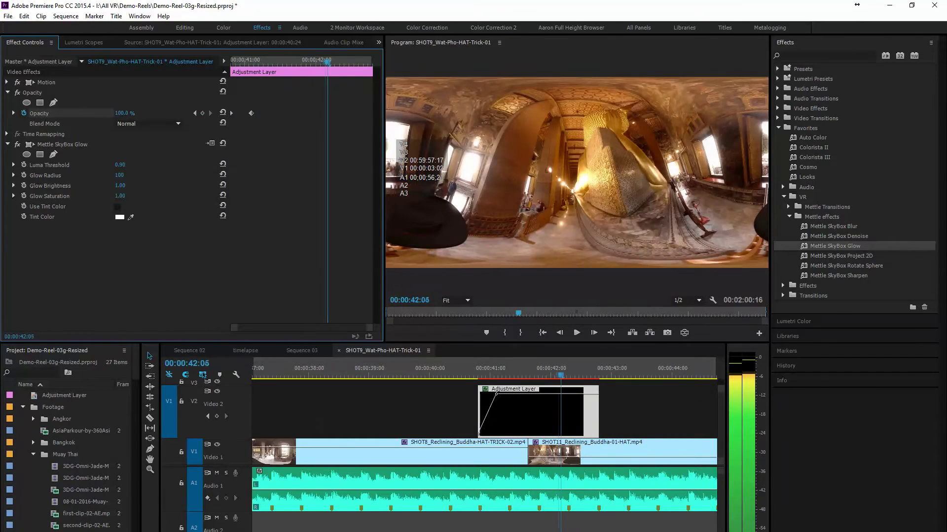
key("space")
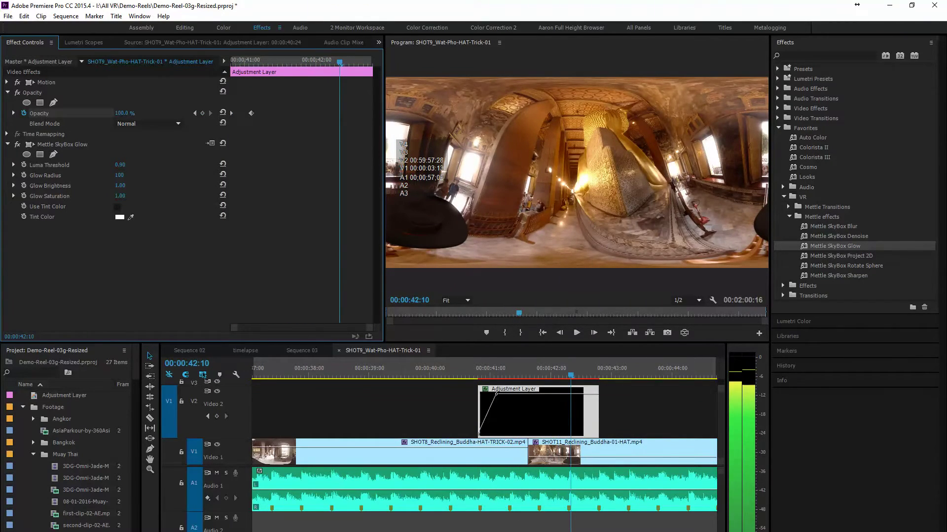
left_click(202, 113)
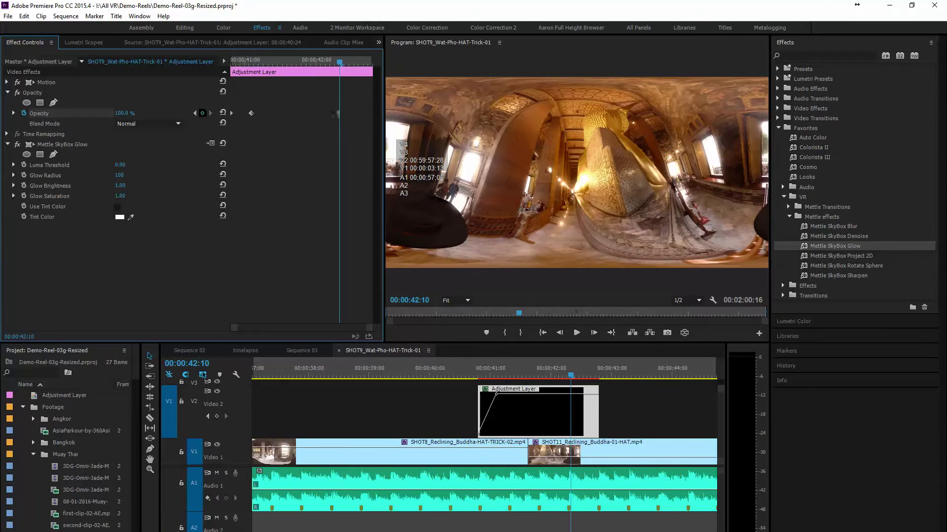
key("space")
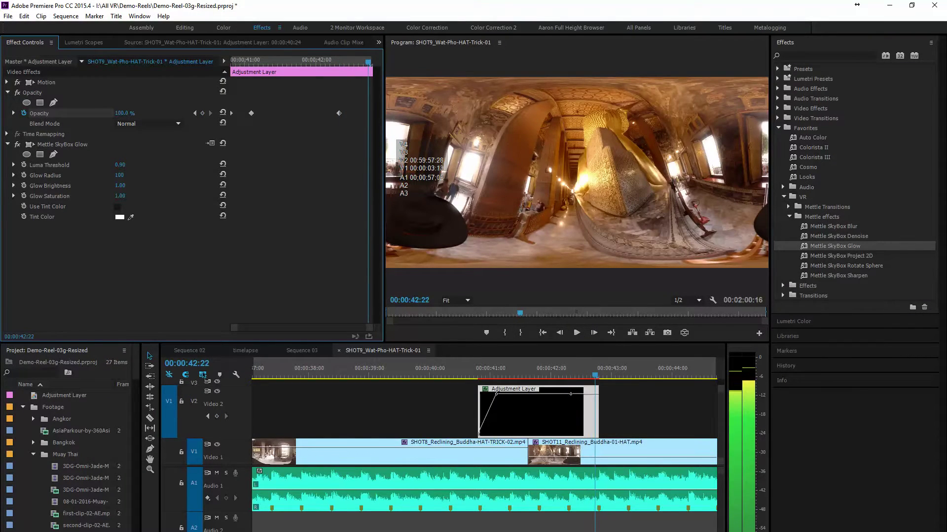
key("space")
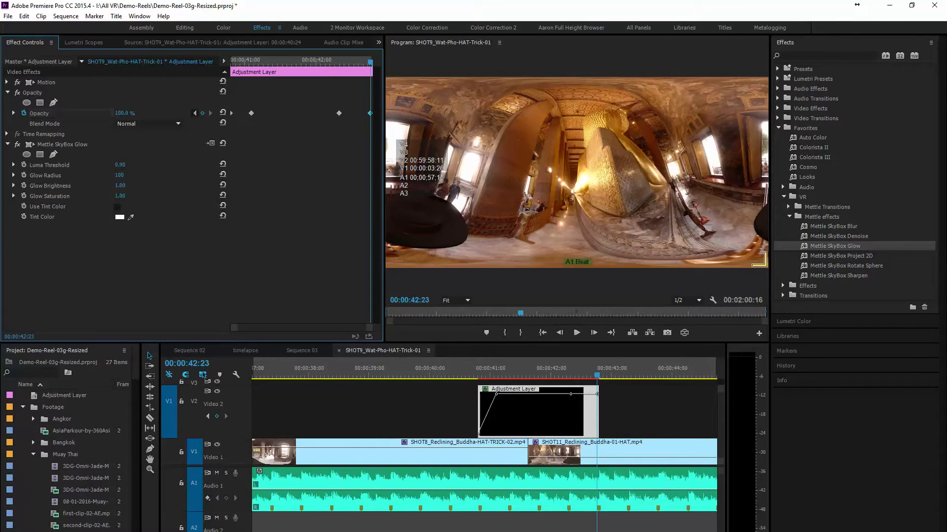
left_click(125, 113)
type("0")
key("Return")
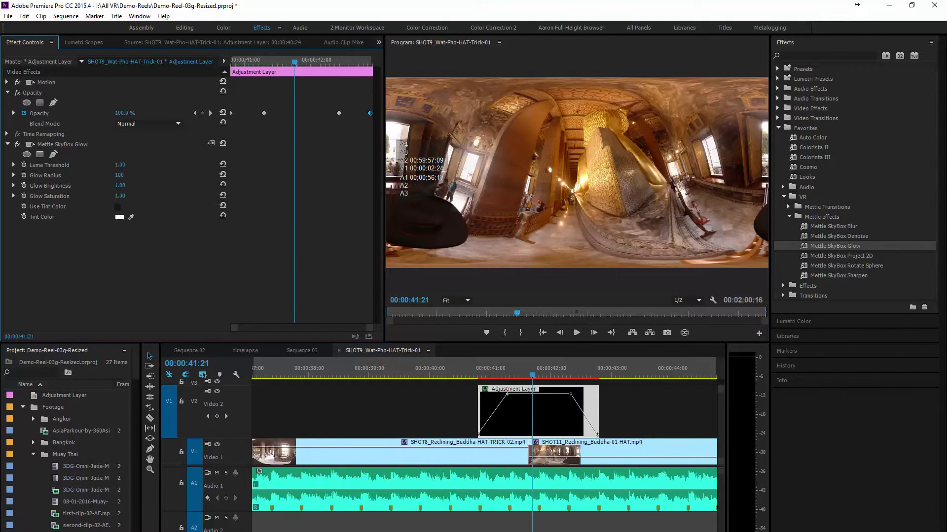
- Set the SkyBox Glow's Glow Brightness to 5.88, Glow Radius to 229 and Luma Threshold to 0.03
left_click(13, 164)
left_click(14, 193)
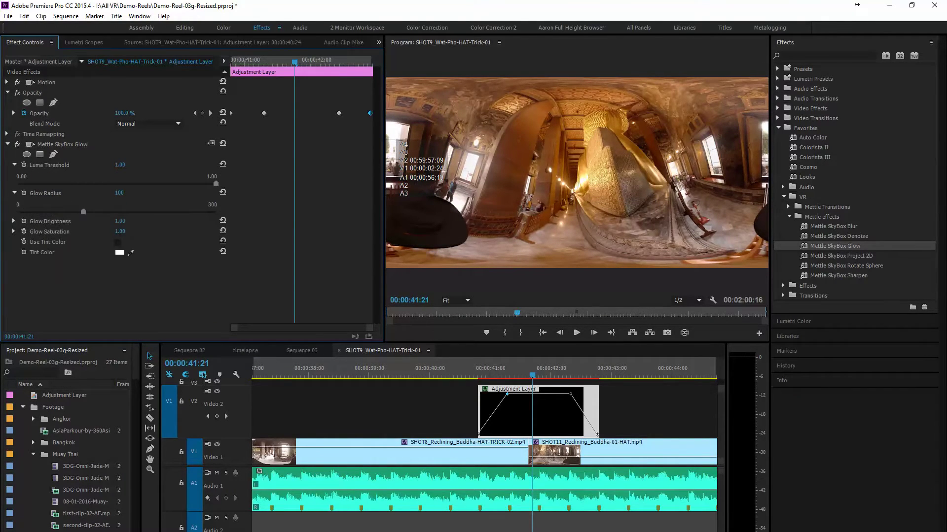
left_click(13, 220)
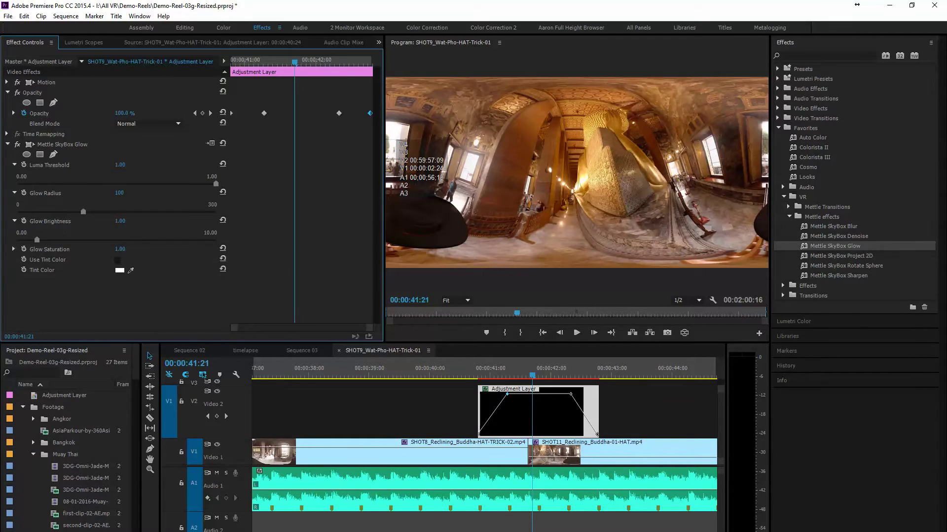
left_click(14, 249)
left_click_drag(37, 240, 134, 240)
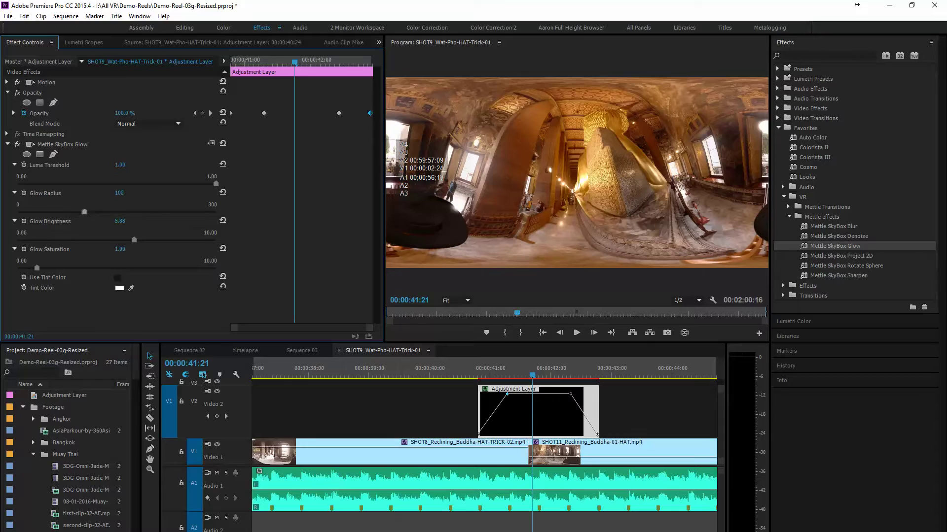
left_click_drag(83, 212, 169, 211)
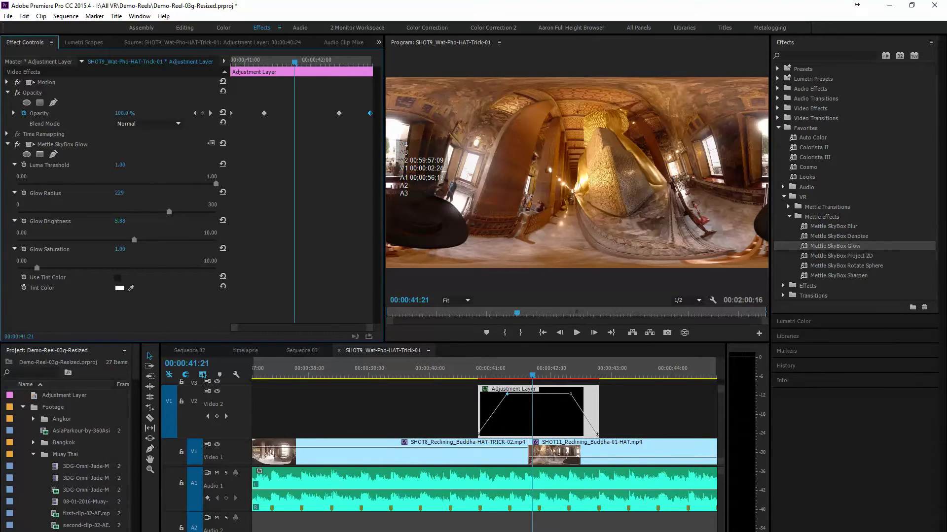
left_click_drag(215, 184, 22, 184)
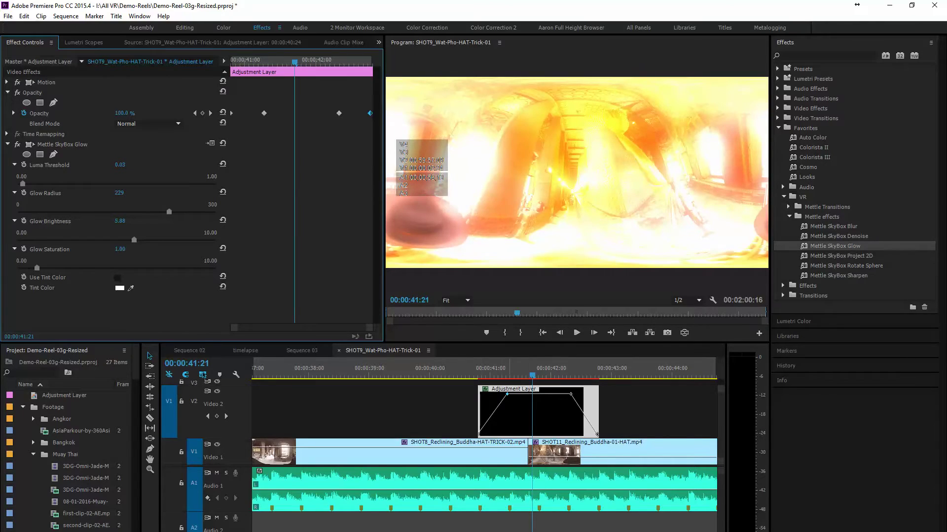
- Play from the start of the adjustment layer to examine how the glow fades in and out over the cut
left_click_drag(527, 368, 480, 368)
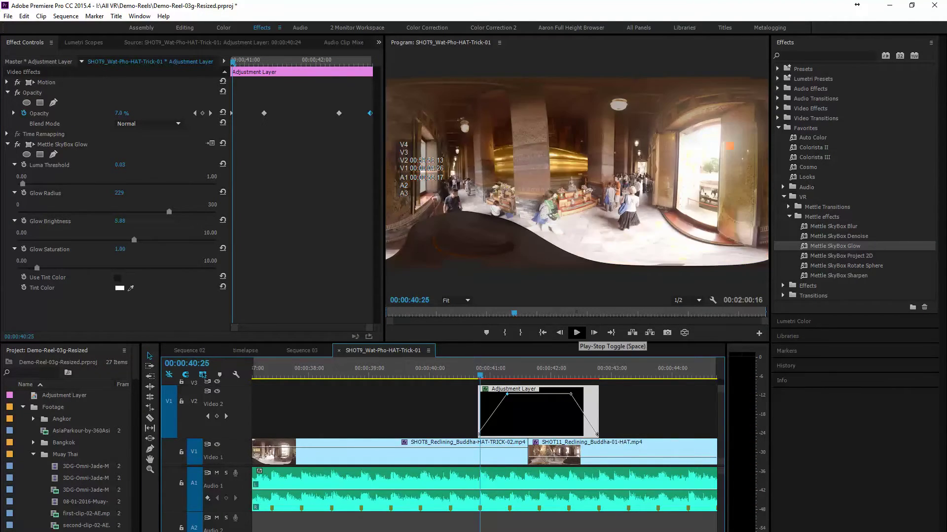
left_click(576, 333)
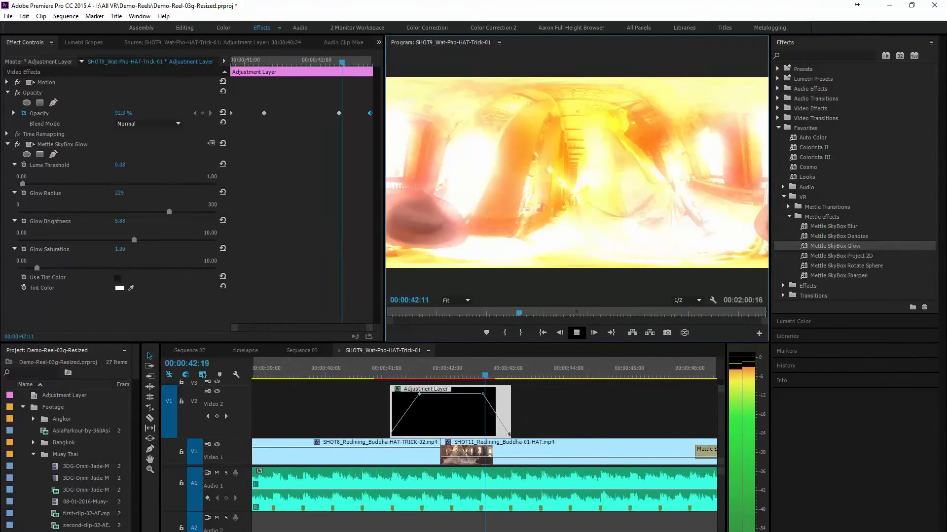
key("space")
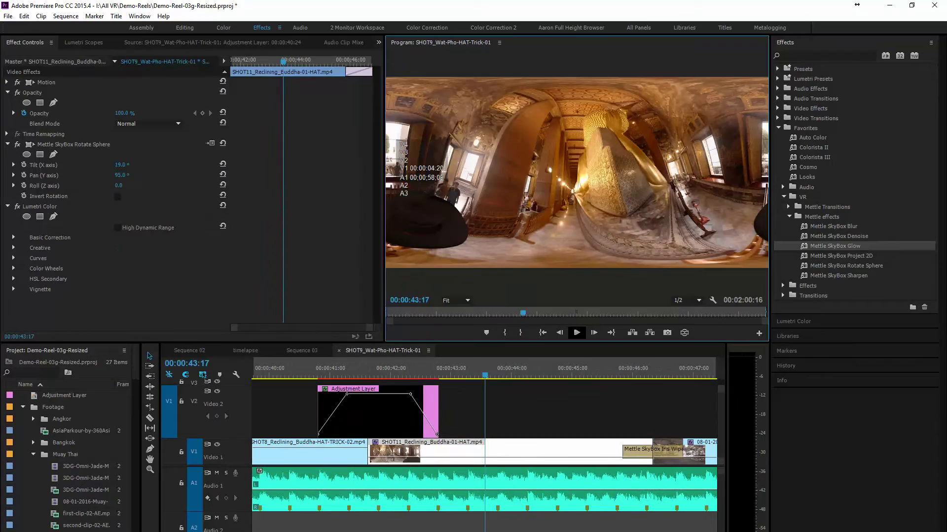
- Increase the adjustment layer's Glow Radius to 300, Glow Brightness to 8.68 and Glow Saturation to 6.80
left_click(378, 369)
left_click(396, 412)
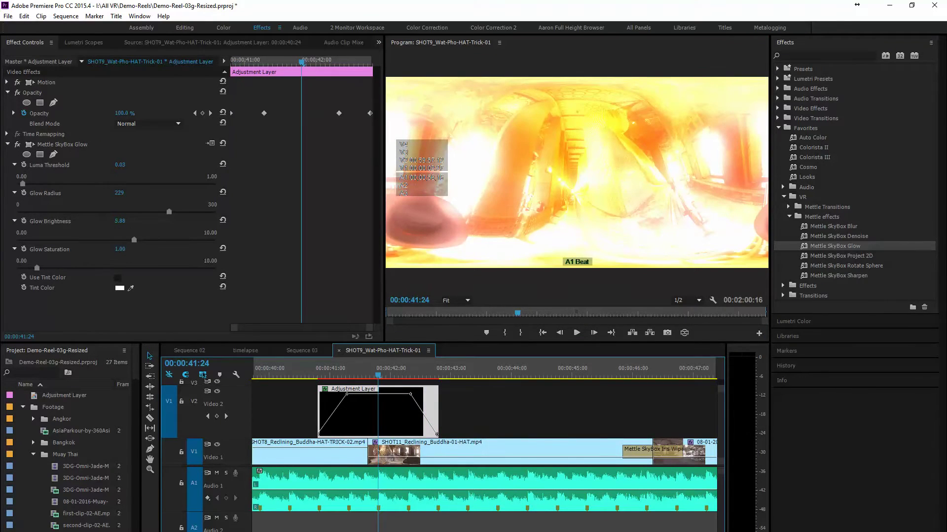
left_click_drag(169, 211, 215, 211)
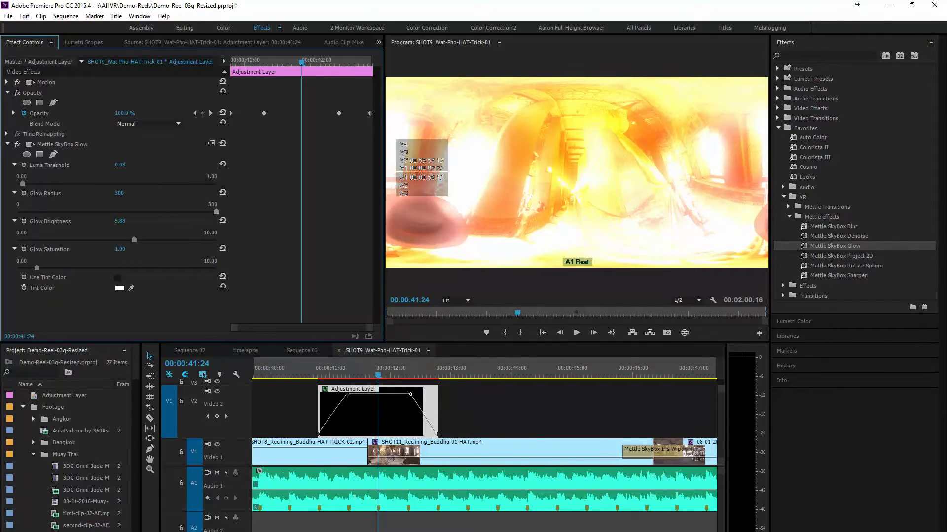
left_click_drag(134, 240, 190, 239)
left_click_drag(37, 268, 152, 268)
- Play the stronger, more saturated glow transition between the two Reclining Buddha clips to review it
mouse_move(349, 370)
left_mouse_down()
mouse_move(334, 370)
mouse_move(347, 370)
left_mouse_up()
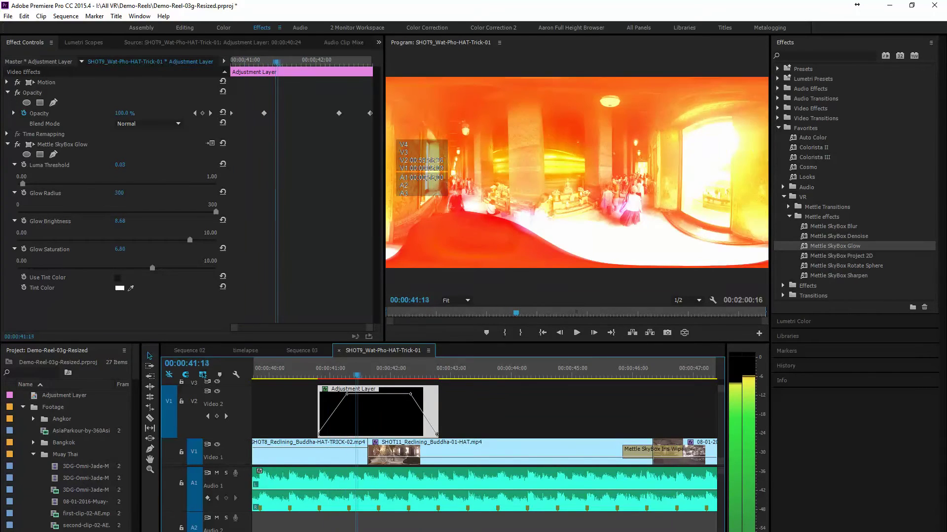
left_click(317, 369)
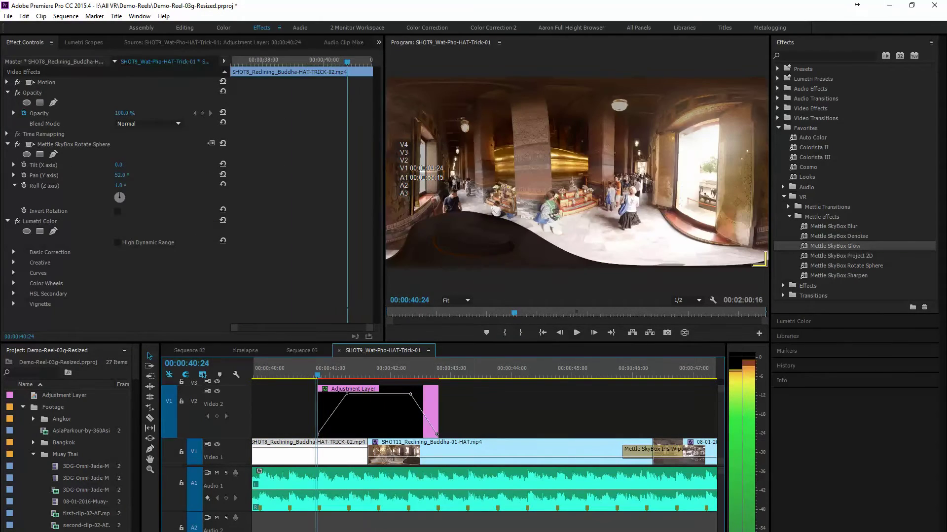
left_click(577, 333)
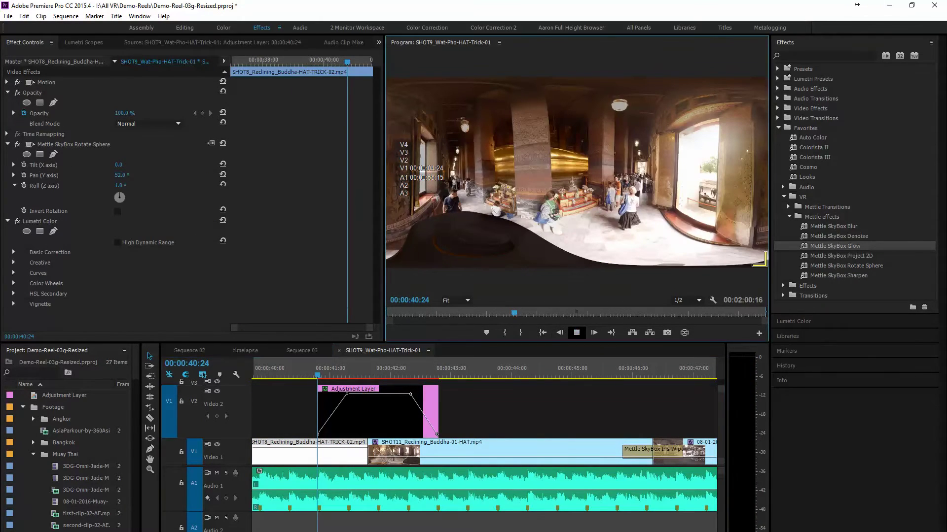
key("l")
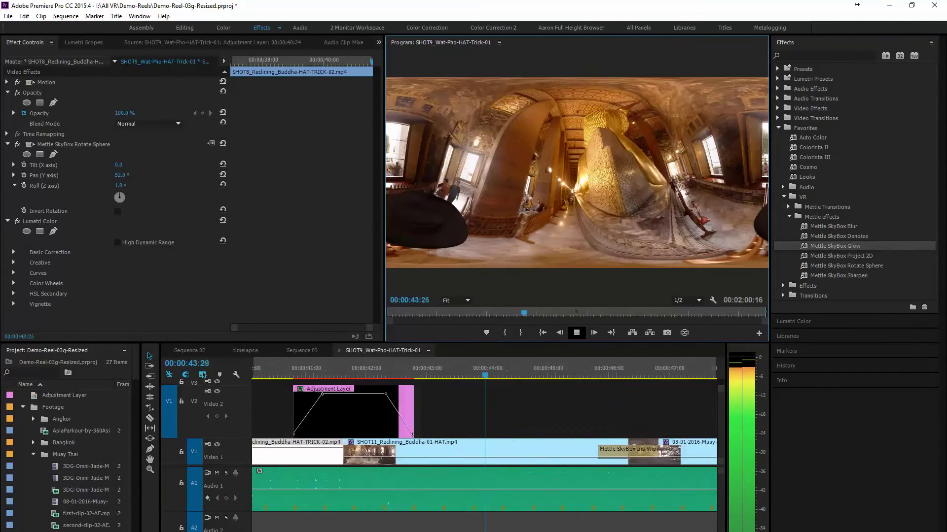
key("k")
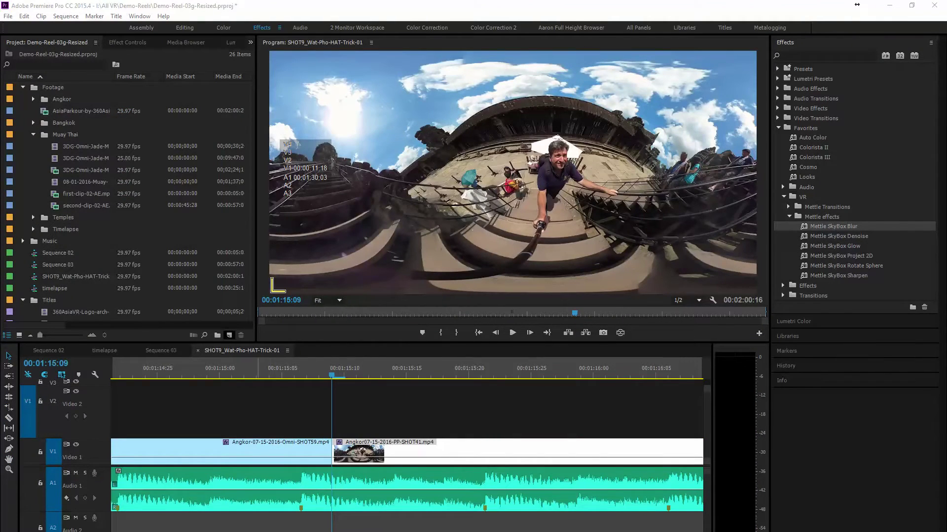
- Create a new adjustment layer in the project with the default video settings for the cut between the two Angkor clips
left_click(229, 334)
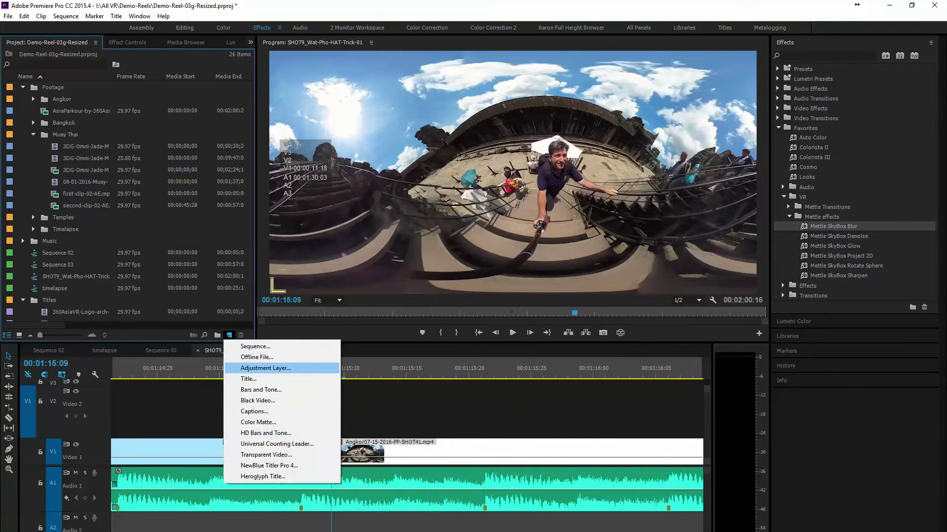
left_click(266, 368)
key("Return")
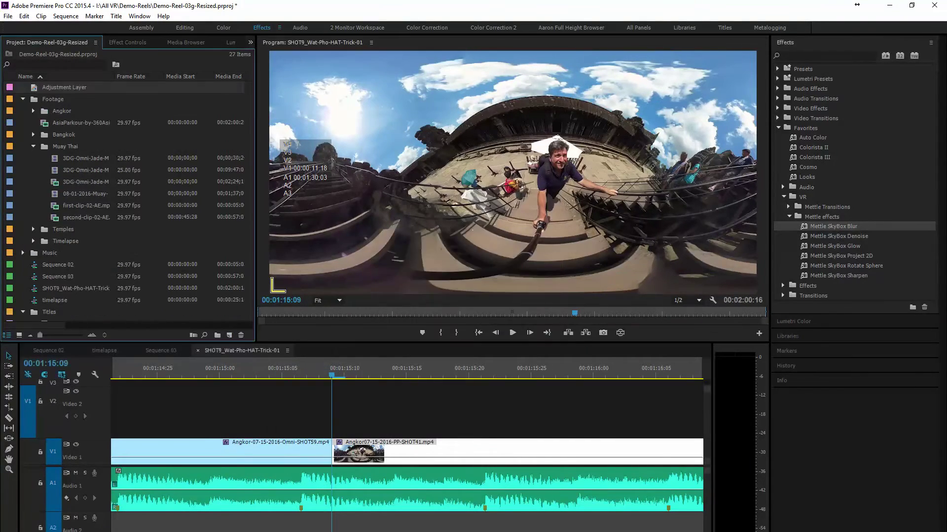
- Place the adjustment layer on V2 over the Angkor cut and keyframe its opacity at 0% at 00:01:15:03 and 100% at 00:01:15:06 and 00:01:15:12
left_click_drag(64, 87, 417, 424)
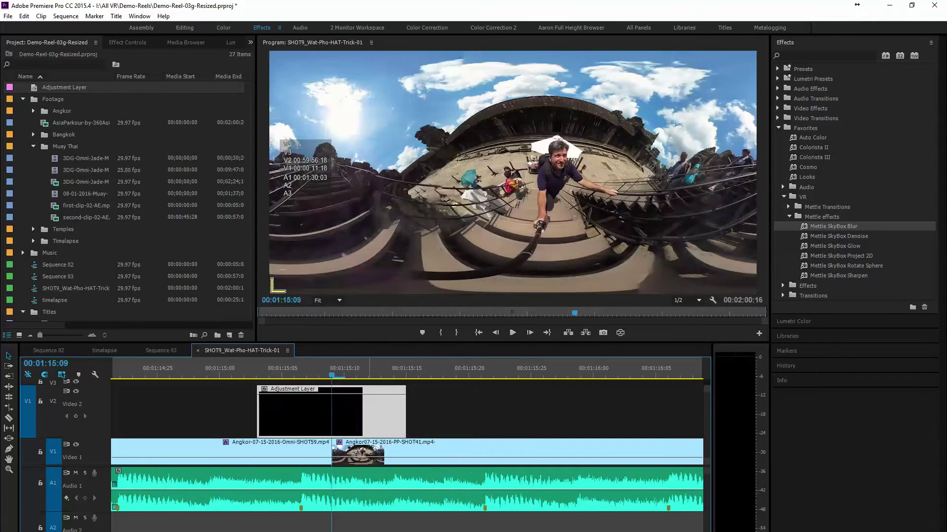
key("shift+5")
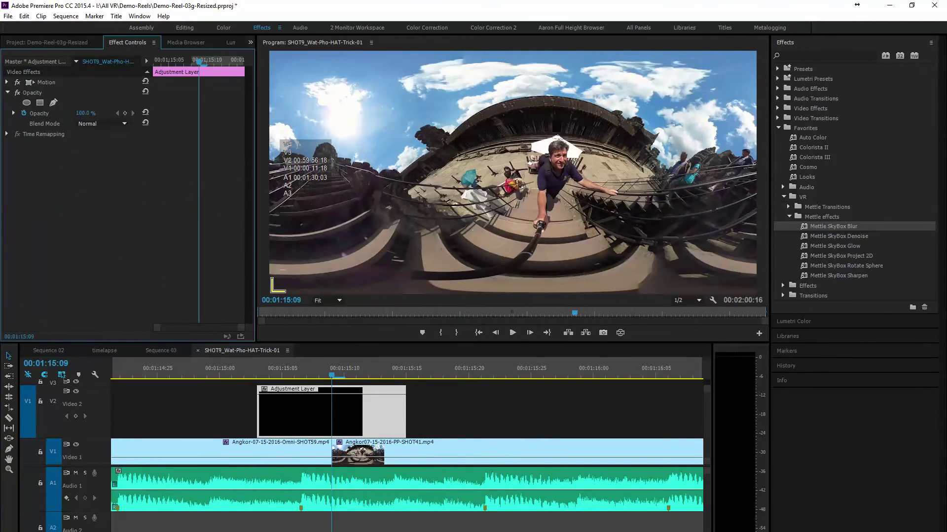
left_click(125, 113)
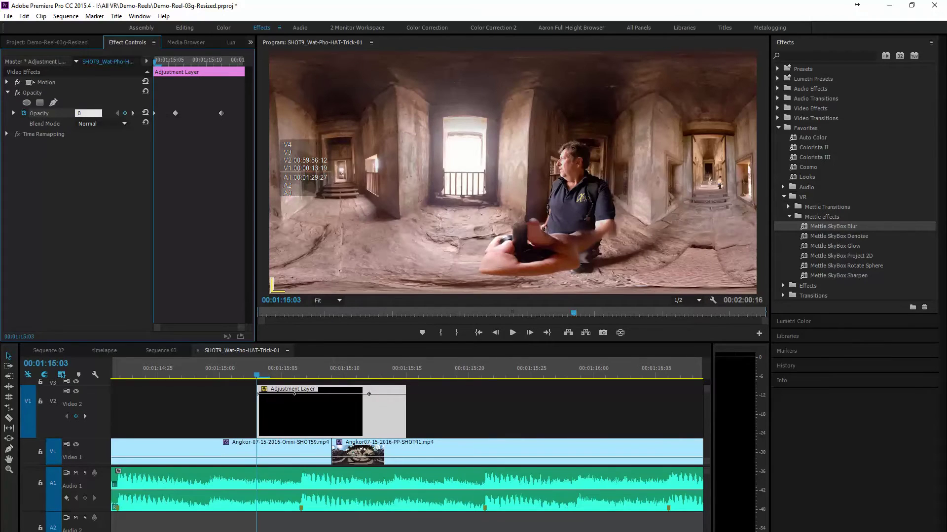
left_click_drag(83, 113, 59, 113)
- Fade the adjustment layer out with a 0% opacity keyframe at its end, at 00:01:15:15
key("shift+End")
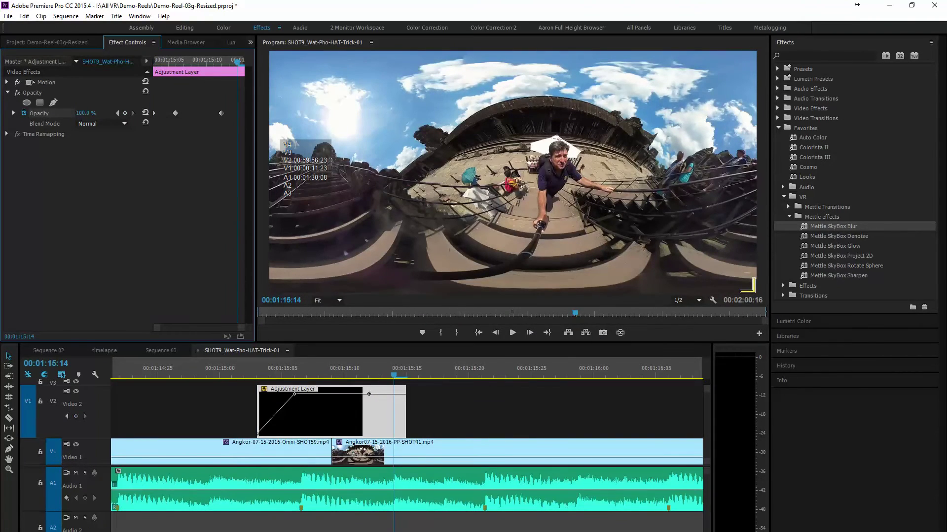
left_click(530, 333)
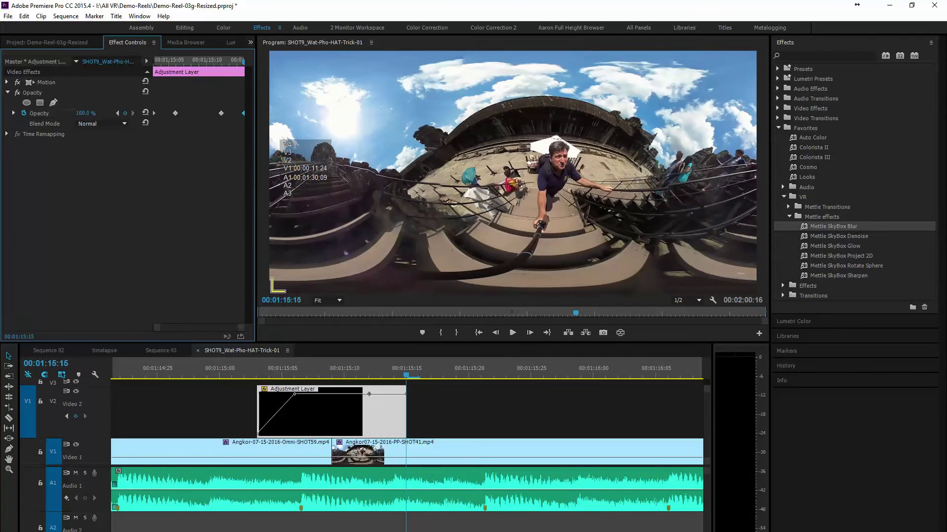
left_click(85, 112)
type("0")
- Apply the Mettle SkyBox Blur effect to the adjustment layer over the Angkor cut and set its Blurriness to 291
left_click(250, 42)
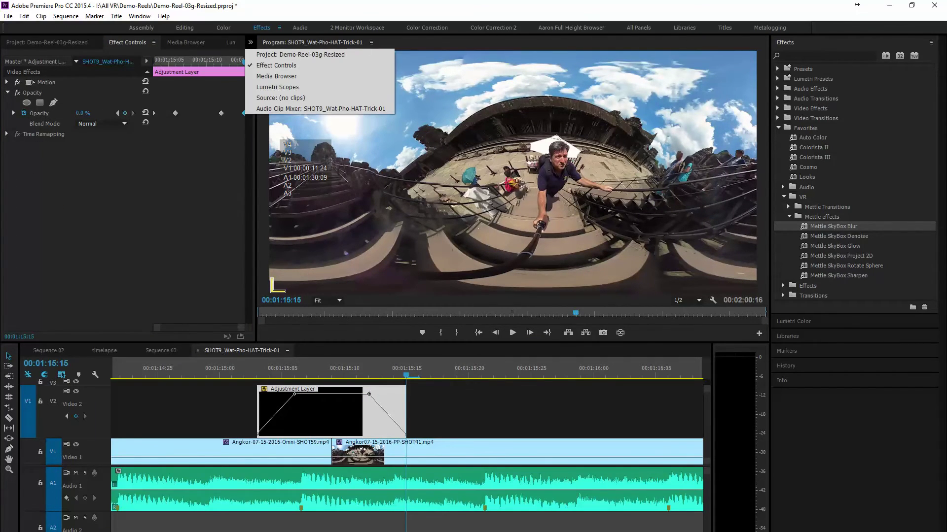
key("shift+7")
left_click_drag(833, 226, 331, 412)
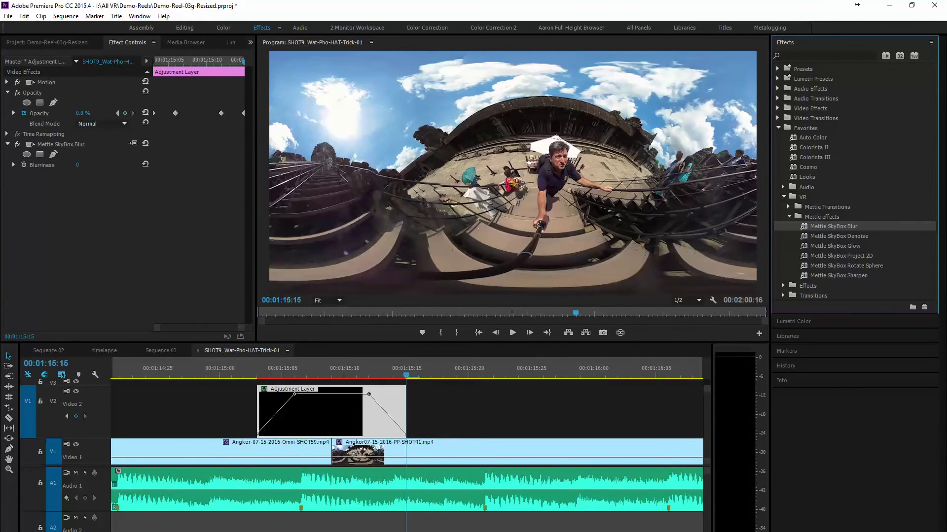
left_click(14, 165)
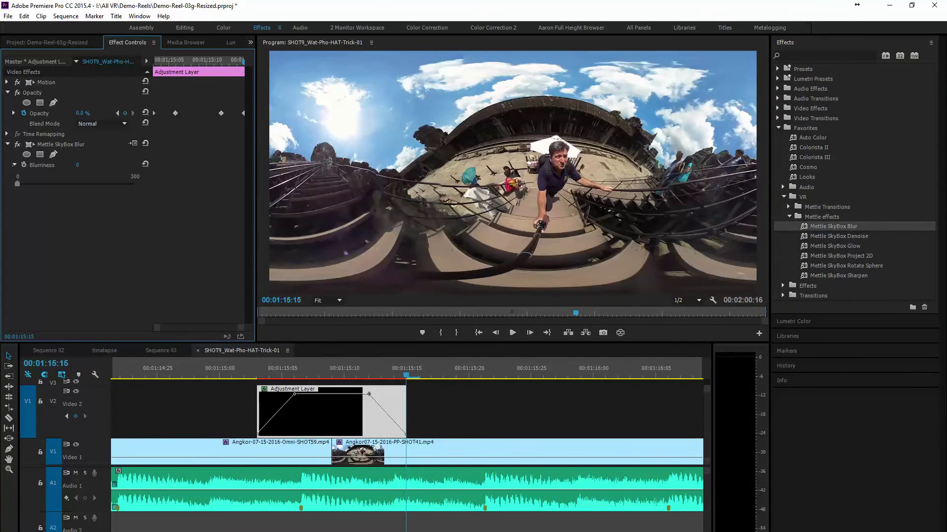
left_click_drag(17, 184, 135, 184)
left_click(331, 368)
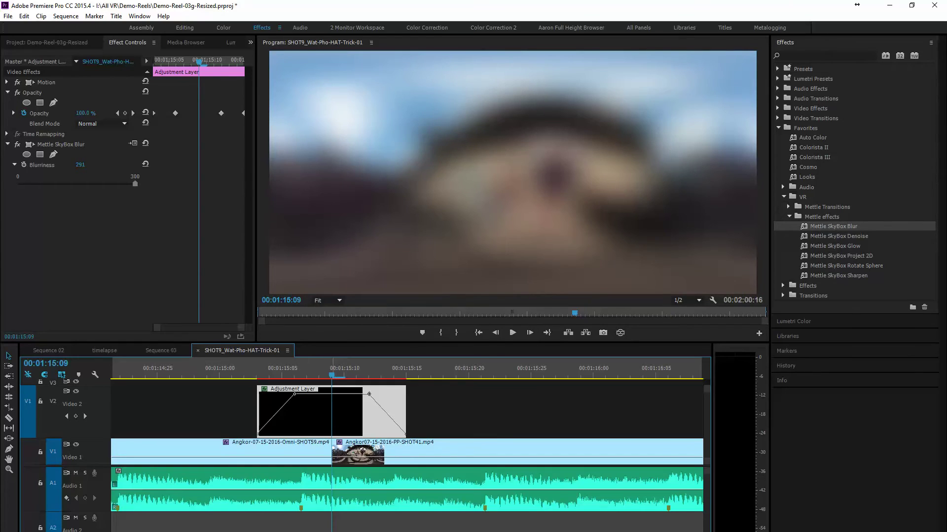
- Step frame by frame from the start to the end of the adjustment layer to examine how the blur fades in and out over the cut
key("Left")
key("Left")
key("Left")
key("Left")
key("Left")
key("Left")
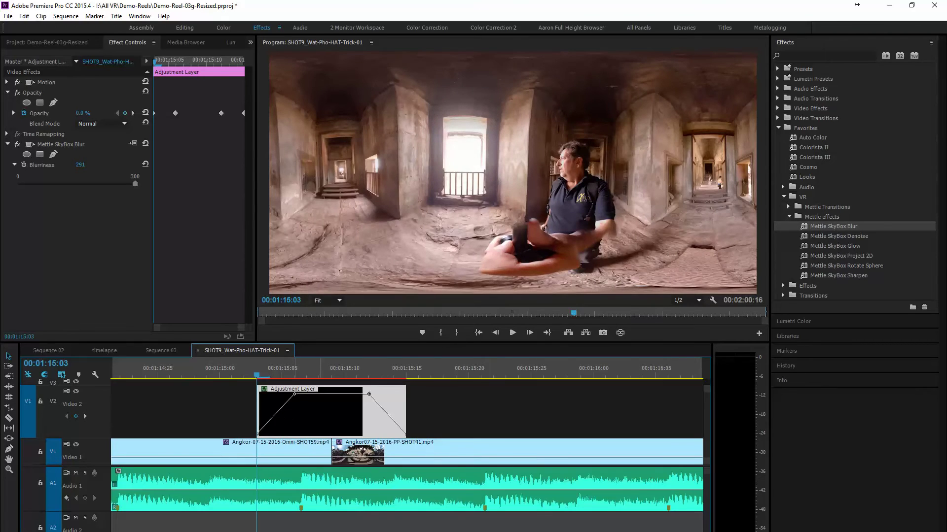
left_click(529, 333)
left_click(530, 332)
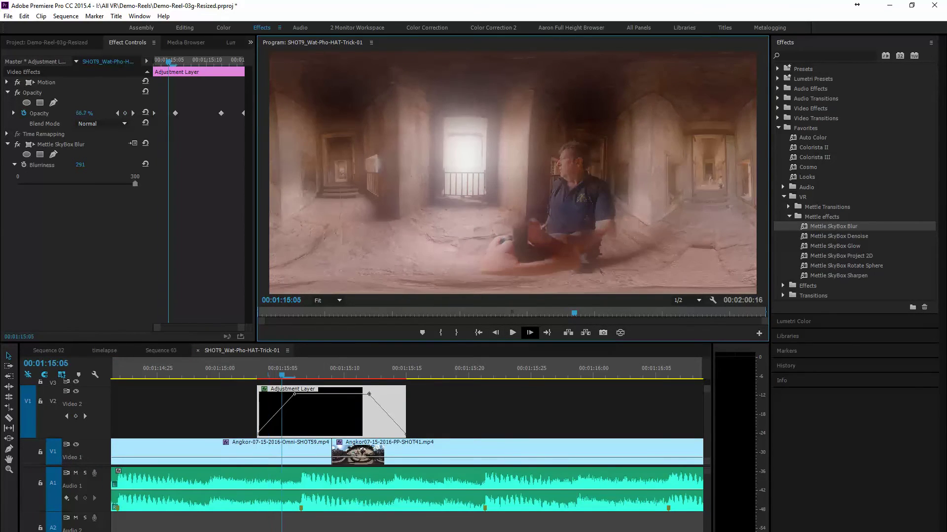
left_click(530, 333)
left_click(529, 333)
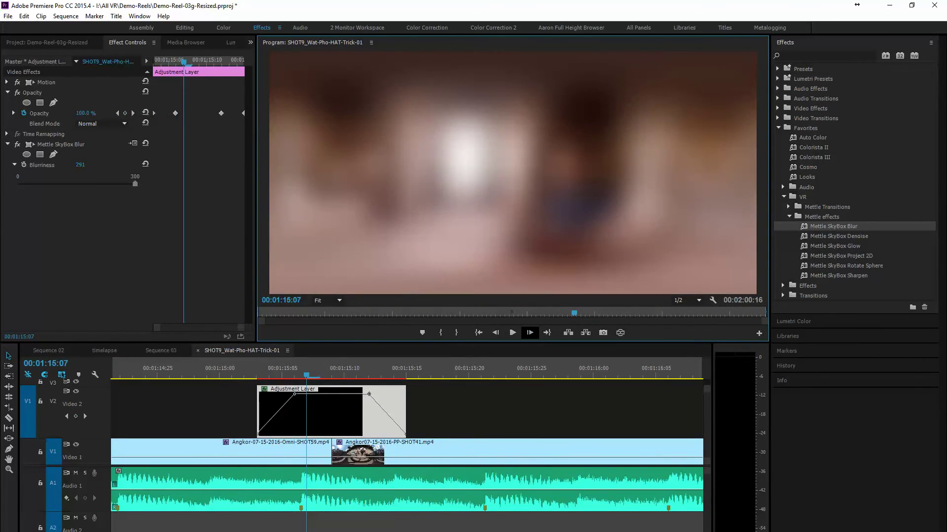
left_click(530, 332)
left_click(529, 332)
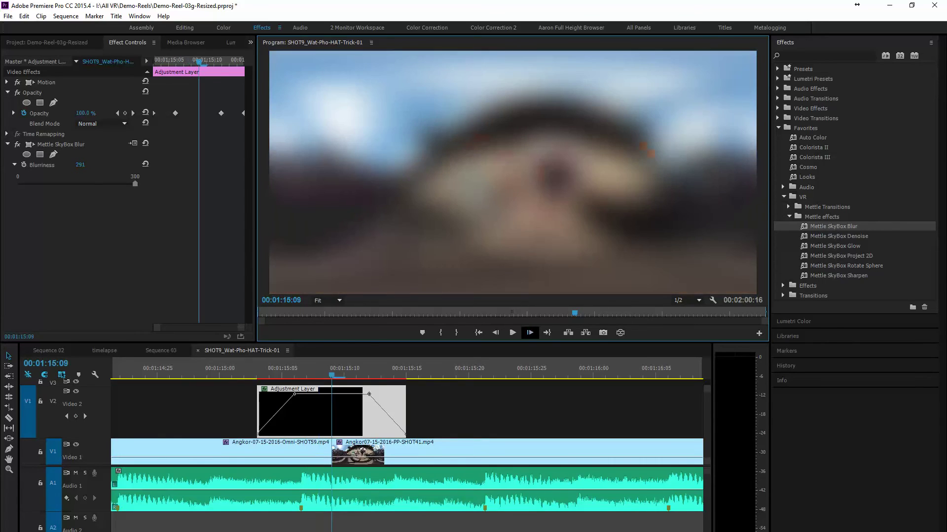
left_click(529, 332)
left_click(530, 332)
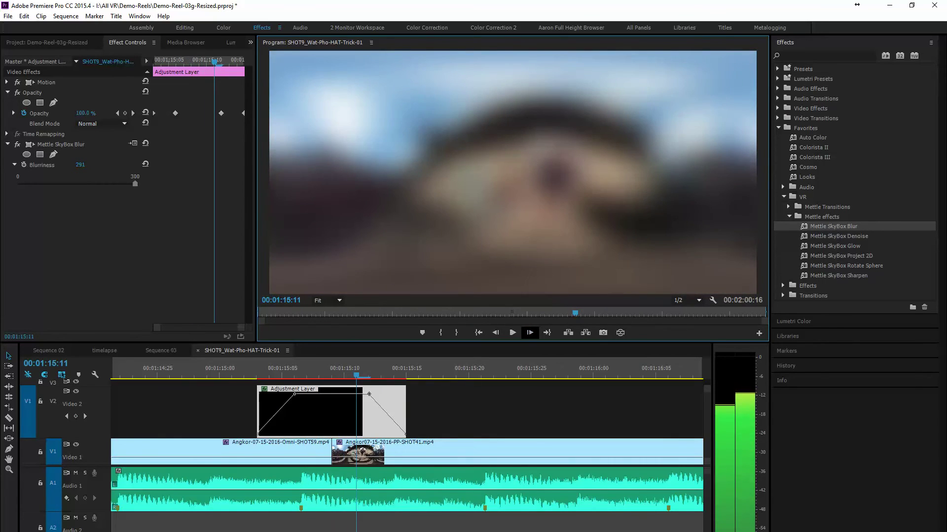
left_click(529, 333)
left_click(529, 332)
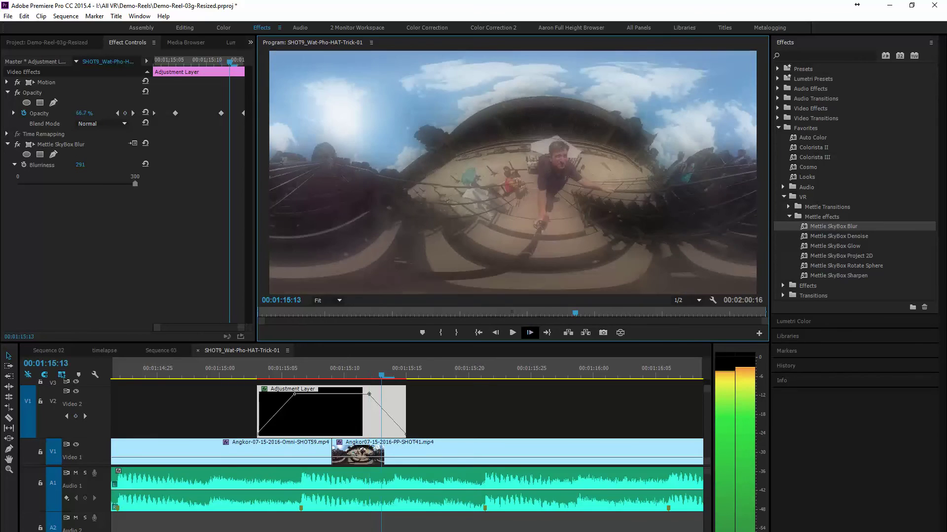
left_click(529, 333)
left_click(530, 333)
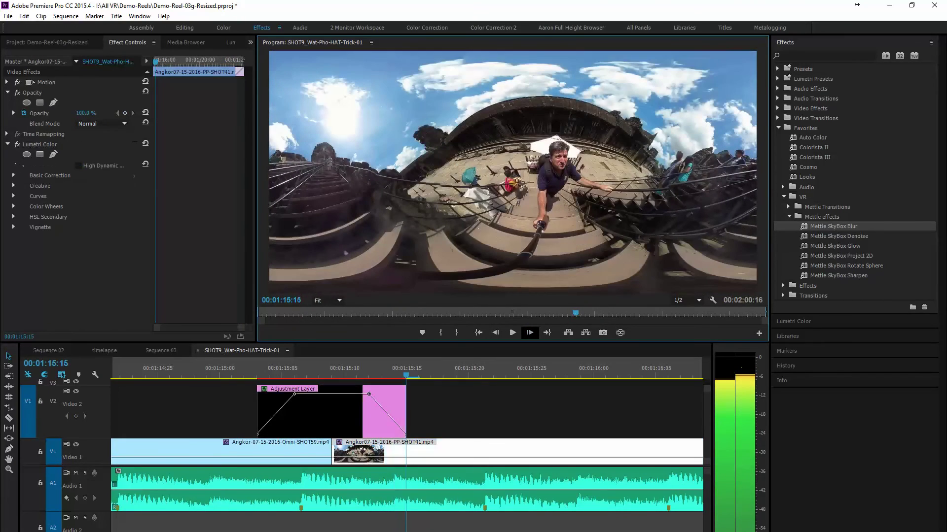